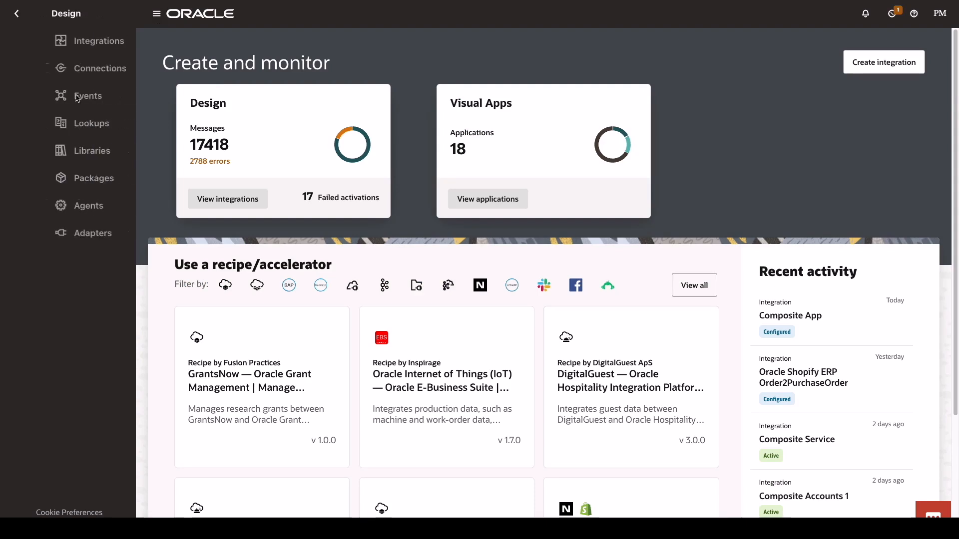
# Open the Composite App integration for editing and pan the canvas to reveal its Return nodes.
pyautogui.click(55, 44)
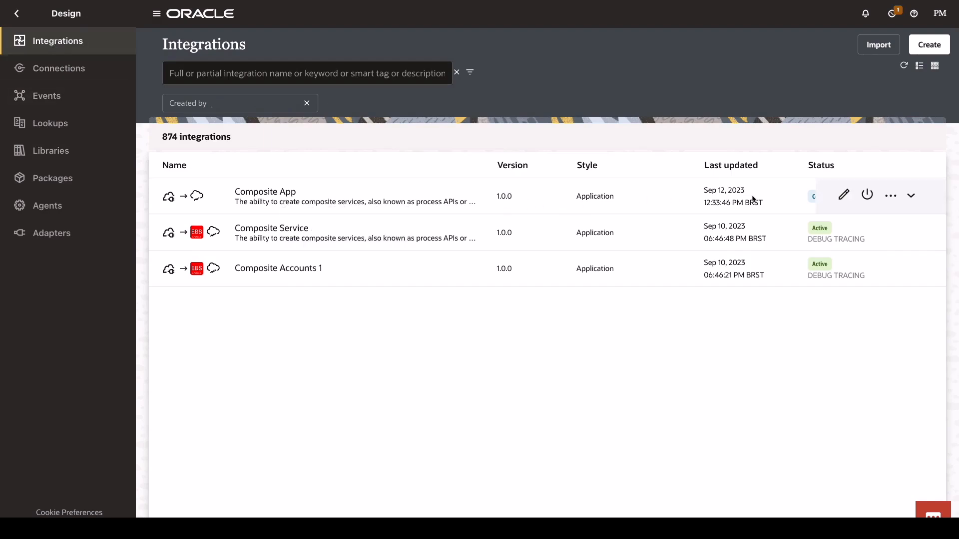
pyautogui.click(850, 197)
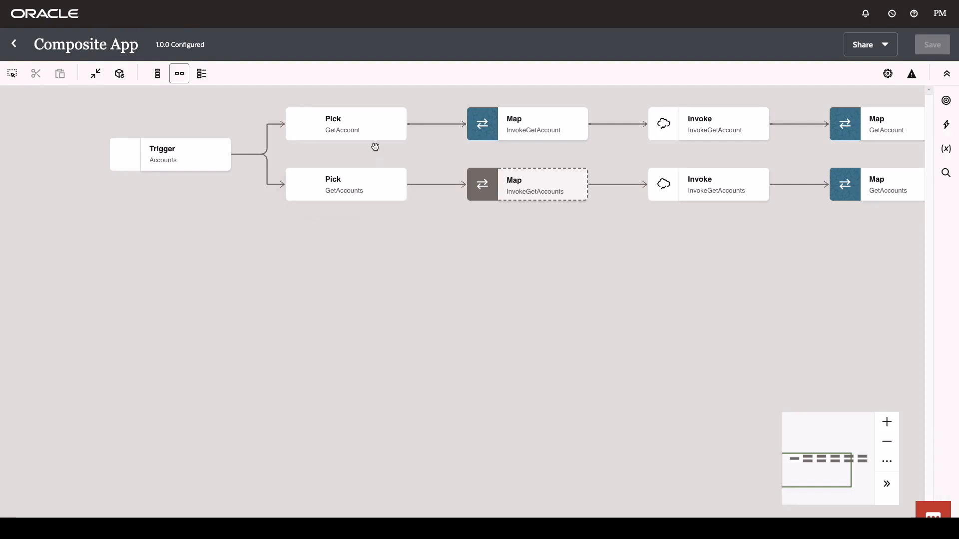
pyautogui.moveTo(515, 146); pyautogui.dragTo(210, 164)
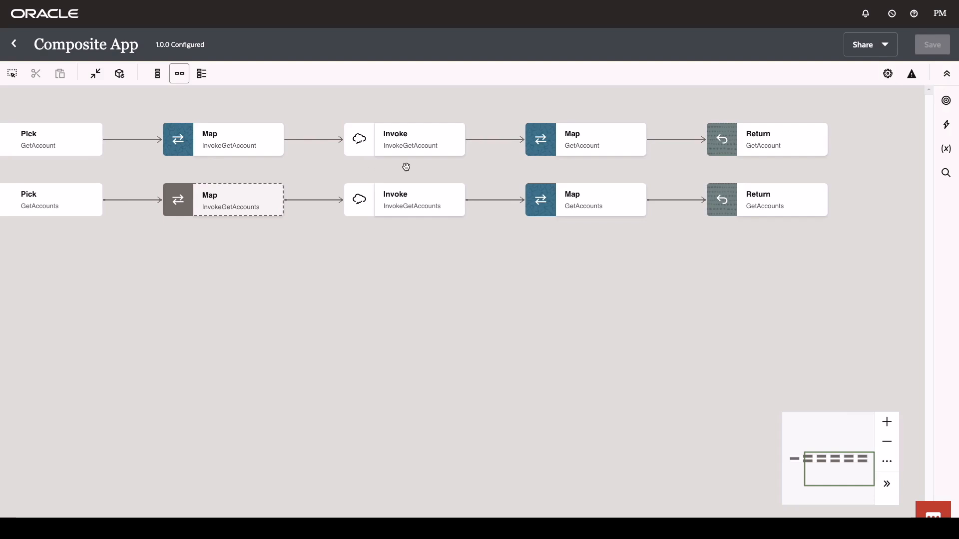
# After InvokeGetAccount, add a My EBS invoke named GetSalesOrders described 'Get Sales Orders for a Customer'.
pyautogui.moveTo(495, 142)
pyautogui.click(495, 140)
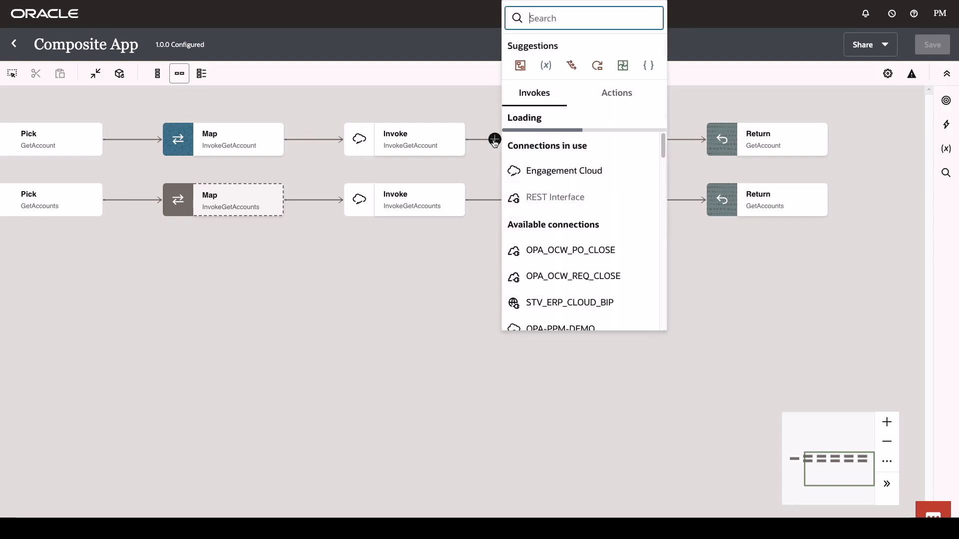
pyautogui.write('ebs')
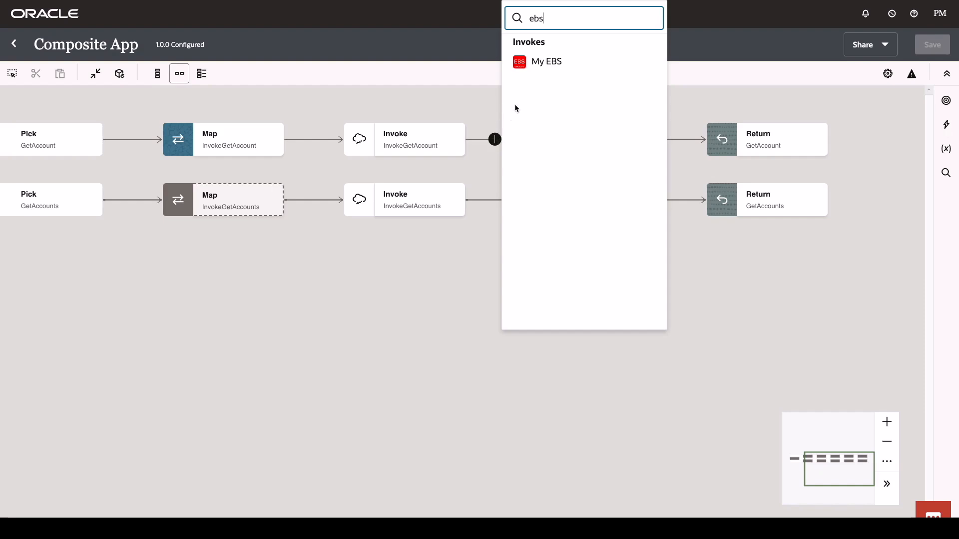
pyautogui.click(539, 62)
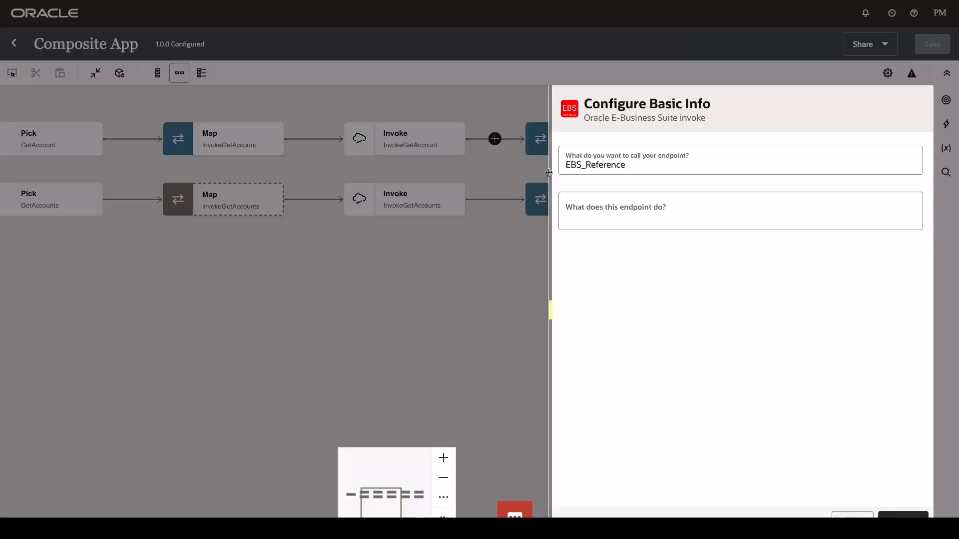
pyautogui.write('GetSalesOrder')
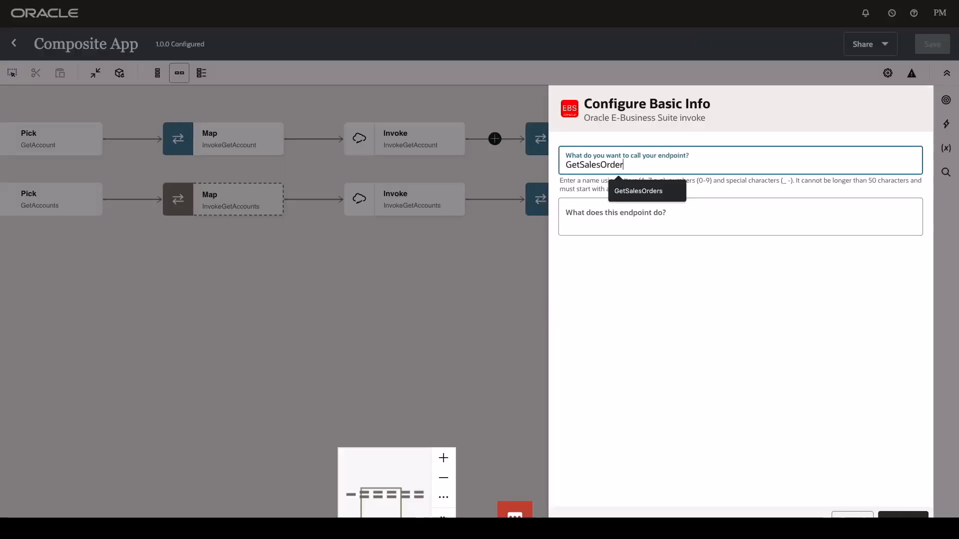
pyautogui.write('s')
pyautogui.press('Tab')
pyautogui.write('Get Sales Orders for a Customer')
pyautogui.click(903, 515)
# Choose Order Management Suite > Order Management, the Get Sales Orders API and Get Sales Order Details, then finish.
pyautogui.click(669, 163)
pyautogui.scroll(-4, 657, 244)
pyautogui.click(643, 383)
pyautogui.click(618, 212)
pyautogui.click(625, 321)
pyautogui.click(624, 254)
pyautogui.click(624, 318)
pyautogui.click(644, 354)
pyautogui.click(903, 515)
pyautogui.click(617, 195)
pyautogui.click(903, 515)
pyautogui.click(903, 515)
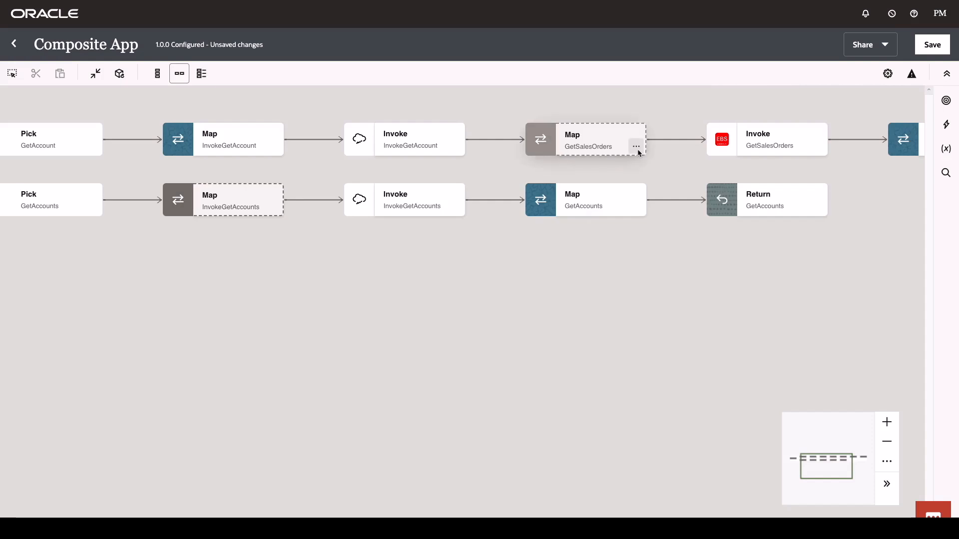
# In the GetSalesOrders map, map the account's Organization Name to CUSTOMERNAME and validate.
pyautogui.click(637, 147)
pyautogui.click(650, 171)
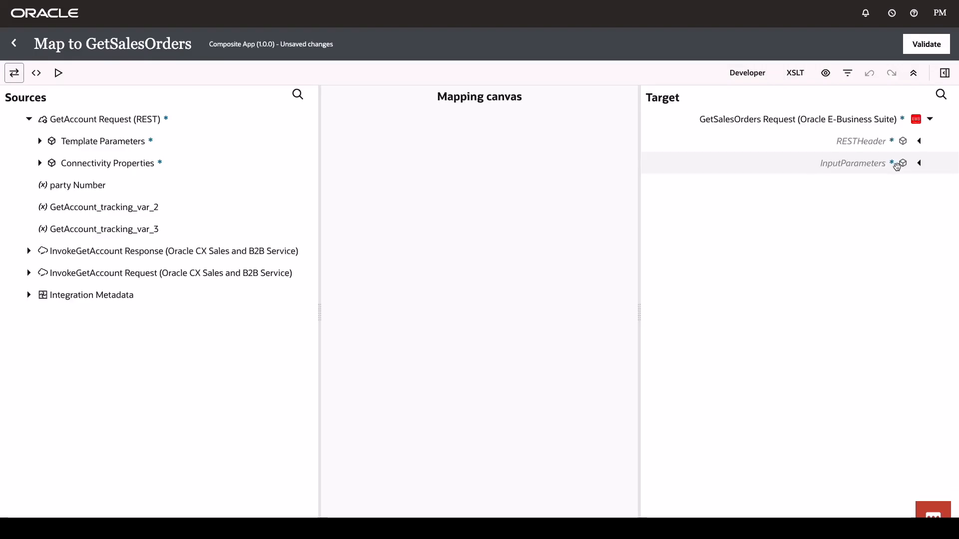
pyautogui.click(918, 165)
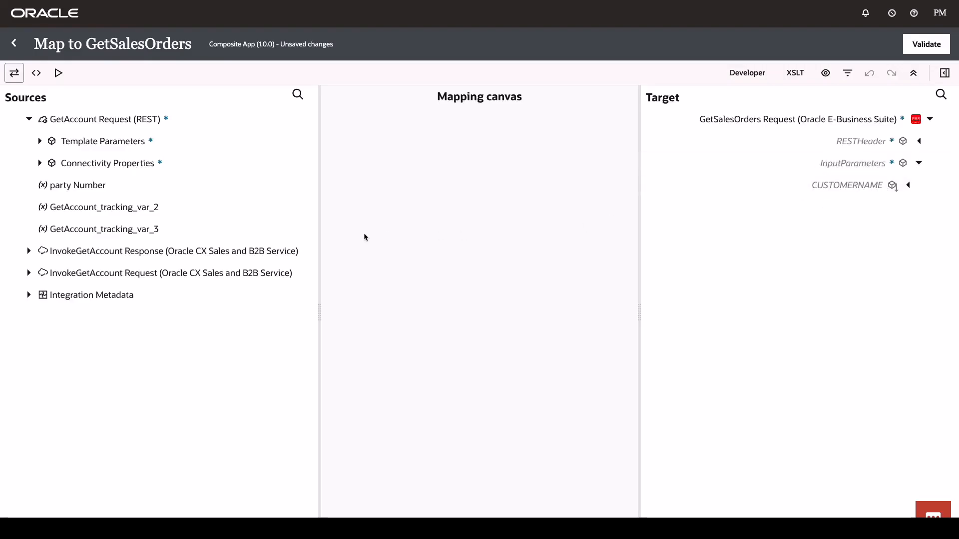
pyautogui.click(29, 252)
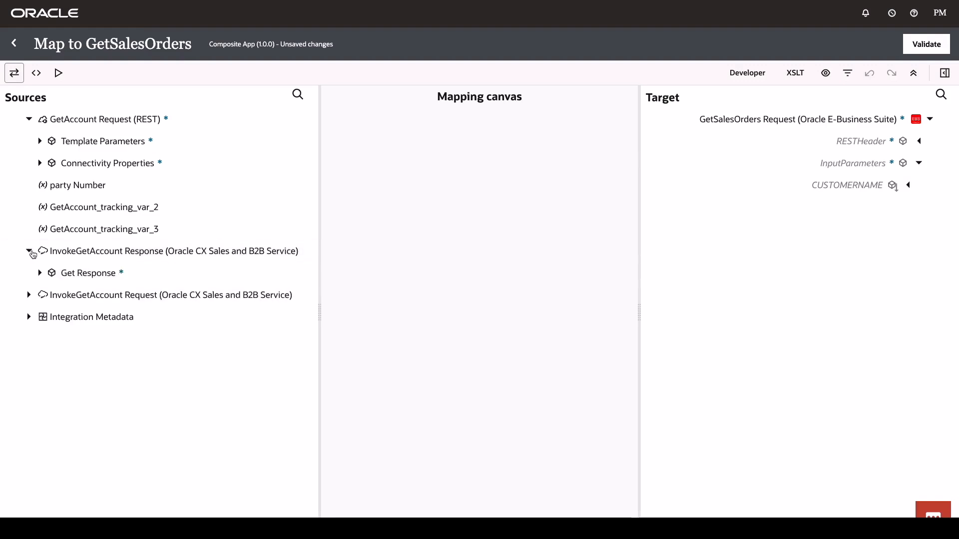
pyautogui.click(41, 274)
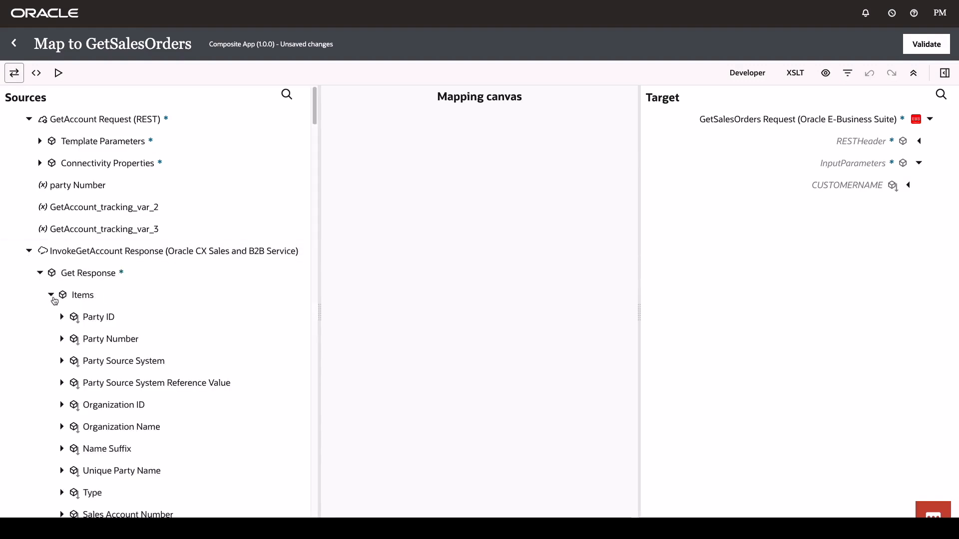
pyautogui.moveTo(135, 427)
pyautogui.mouseDown()
pyautogui.moveTo(767, 189)
pyautogui.moveTo(802, 188)
pyautogui.mouseUp()
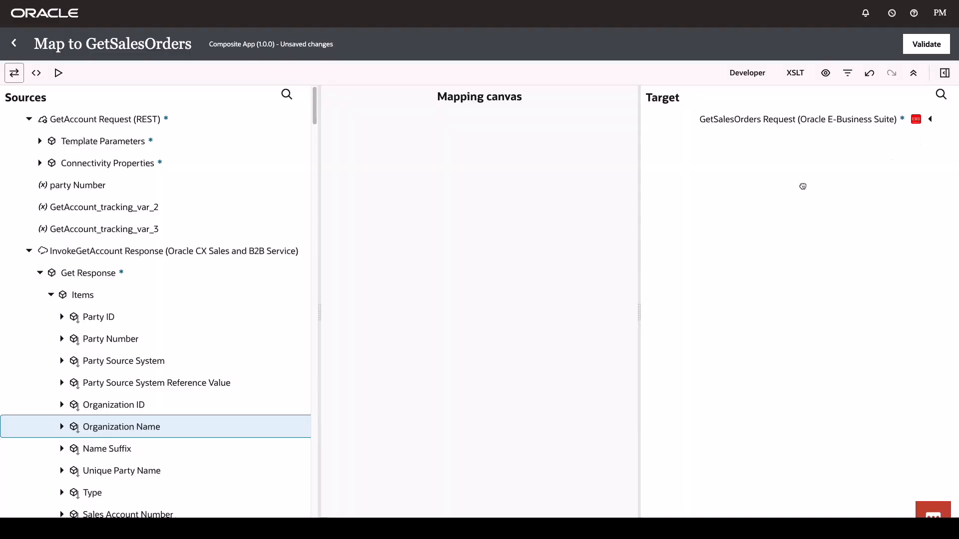
pyautogui.click(924, 49)
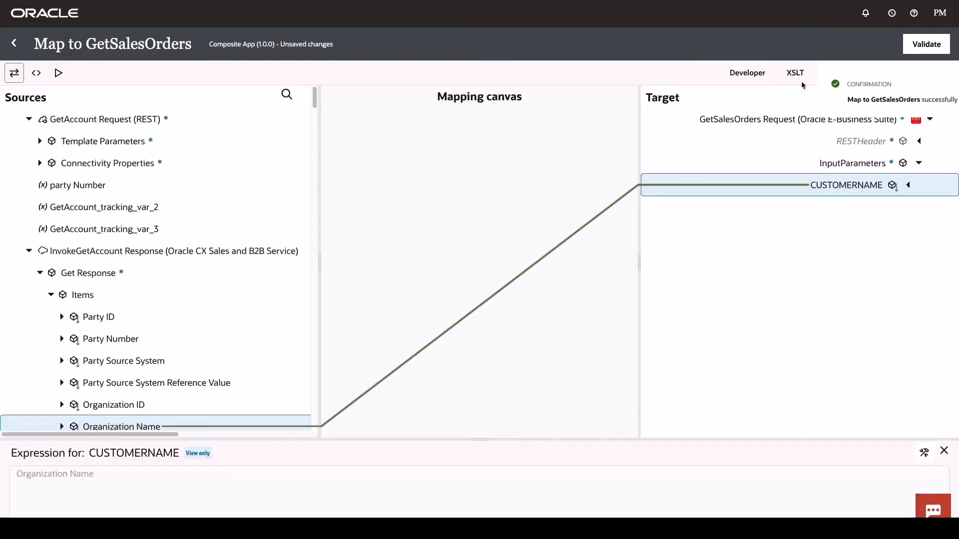
pyautogui.click(14, 43)
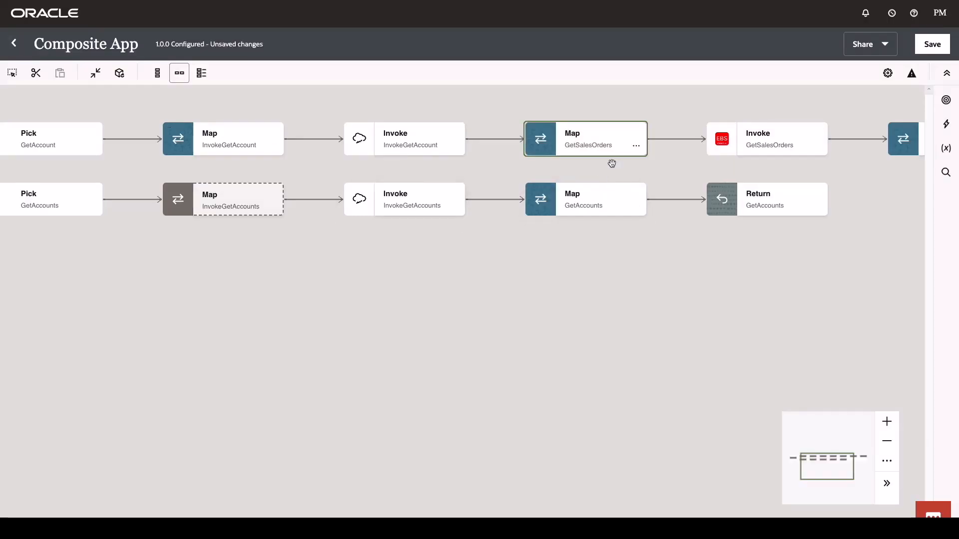
# In the GetAccount map, select Orders Count and expand the GetSalesOrders response down to EBSSALESORDERS_ITEM.
pyautogui.moveTo(630, 168); pyautogui.dragTo(364, 178)
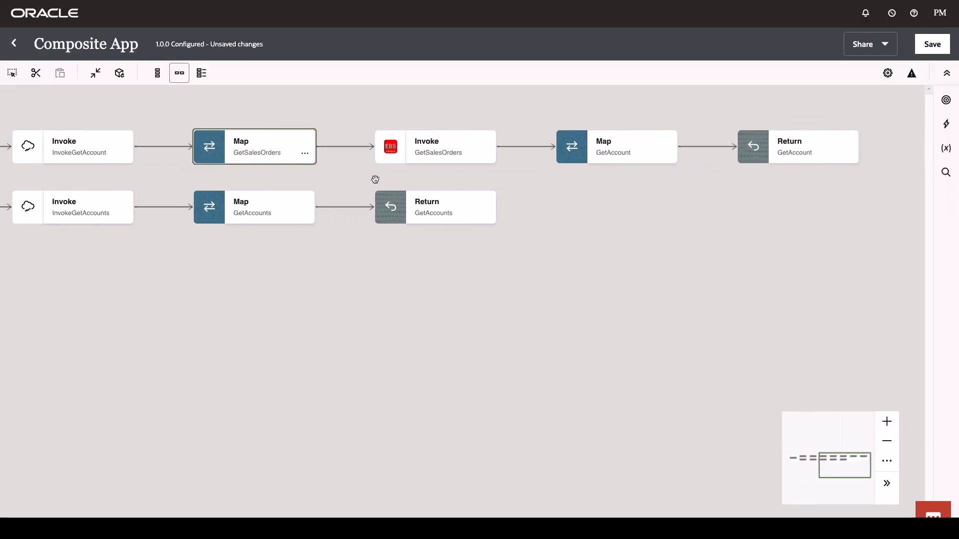
pyautogui.click(668, 156)
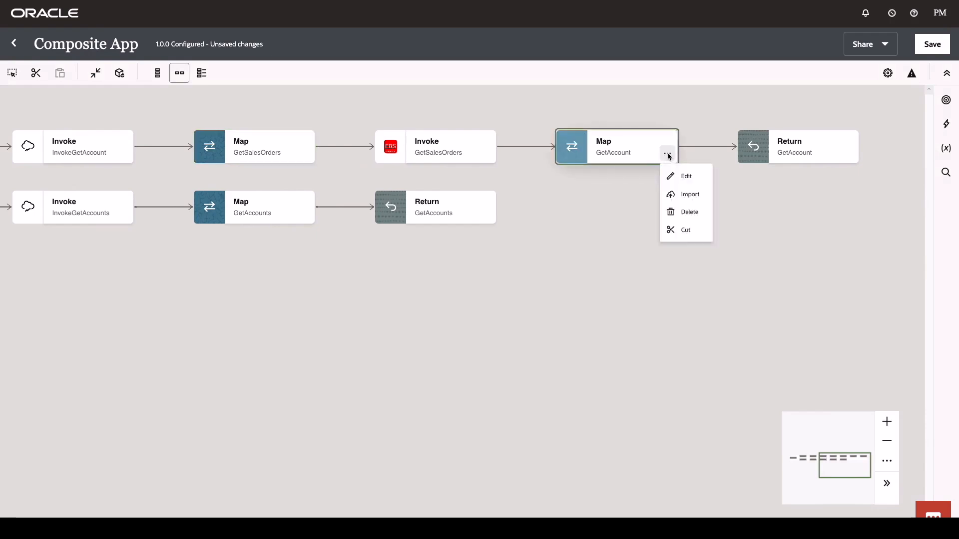
pyautogui.click(694, 181)
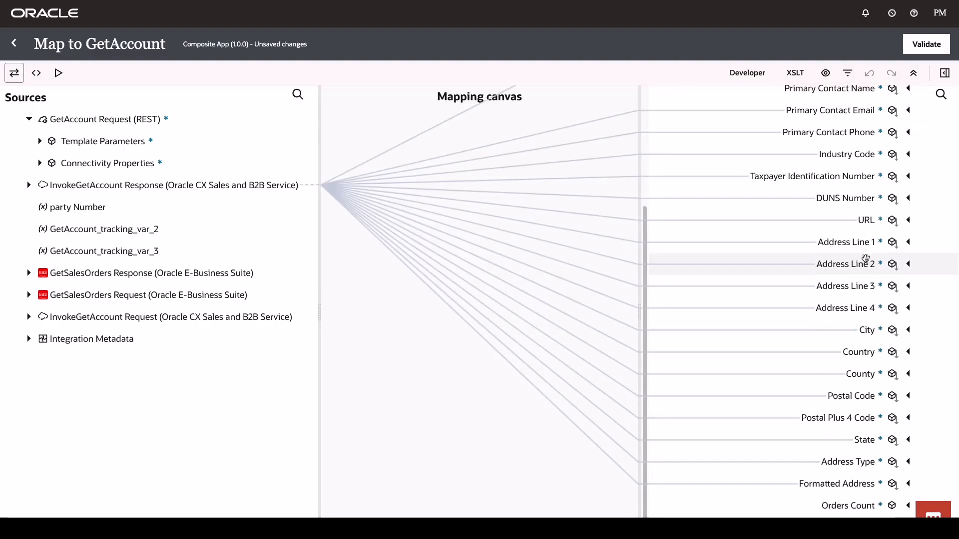
pyautogui.click(855, 507)
pyautogui.click(944, 450)
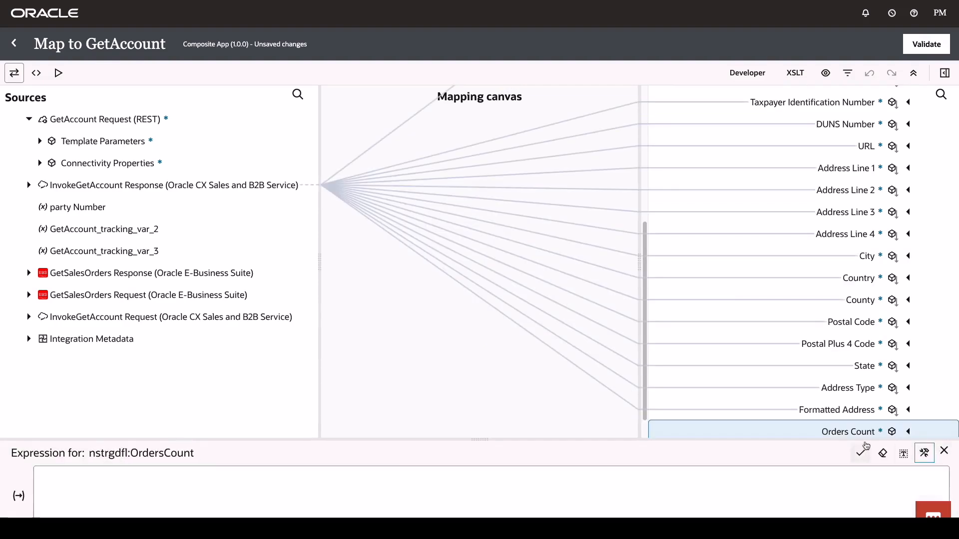
pyautogui.click(29, 273)
pyautogui.click(39, 294)
pyautogui.click(48, 316)
pyautogui.click(62, 314)
pyautogui.click(73, 359)
pyautogui.scroll(-3, 127, 351)
# Set Orders Count to the Node-set count of the sales-order TITLE items, validate, and save Composite App.
pyautogui.click(945, 73)
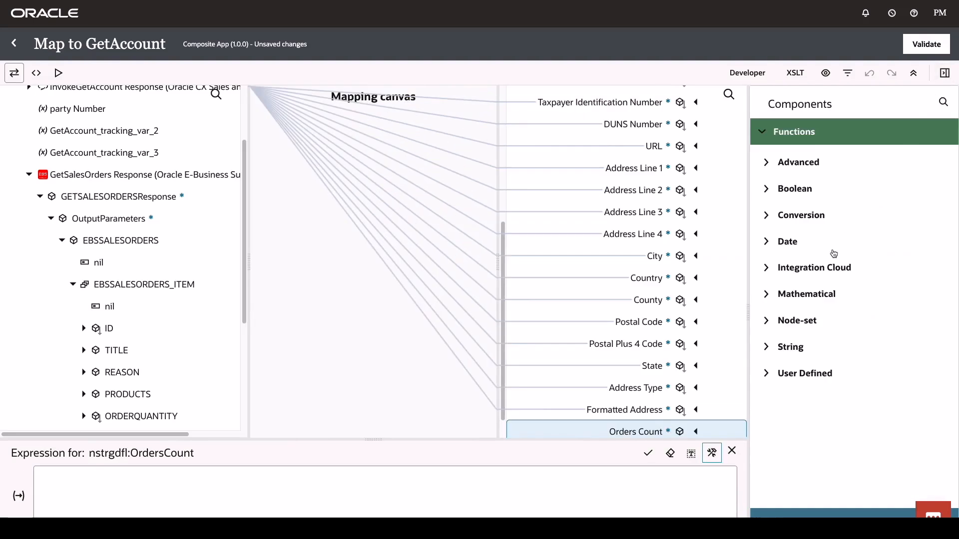
pyautogui.click(766, 320)
pyautogui.moveTo(801, 348); pyautogui.dragTo(266, 489)
pyautogui.click(69, 475)
pyautogui.click(114, 352)
pyautogui.click(19, 496)
pyautogui.click(916, 46)
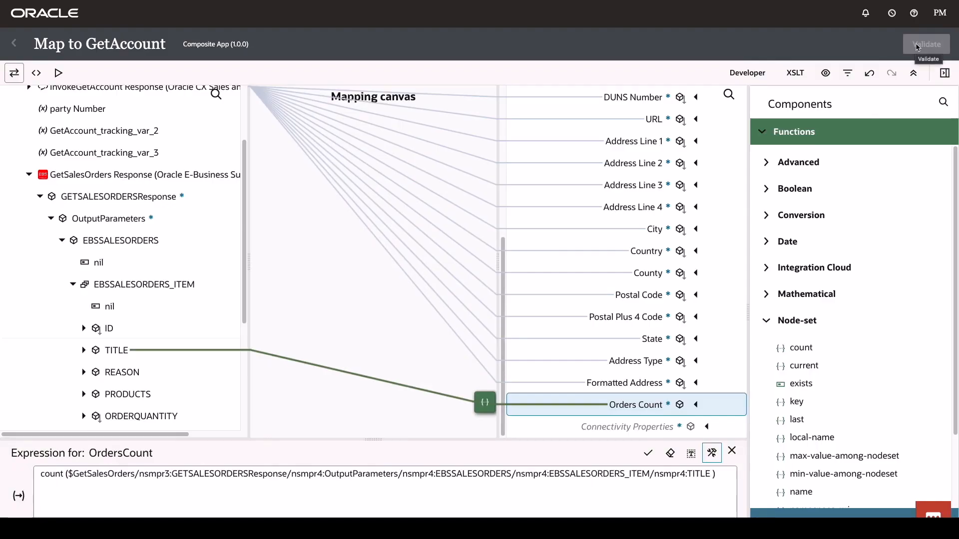
pyautogui.click(19, 44)
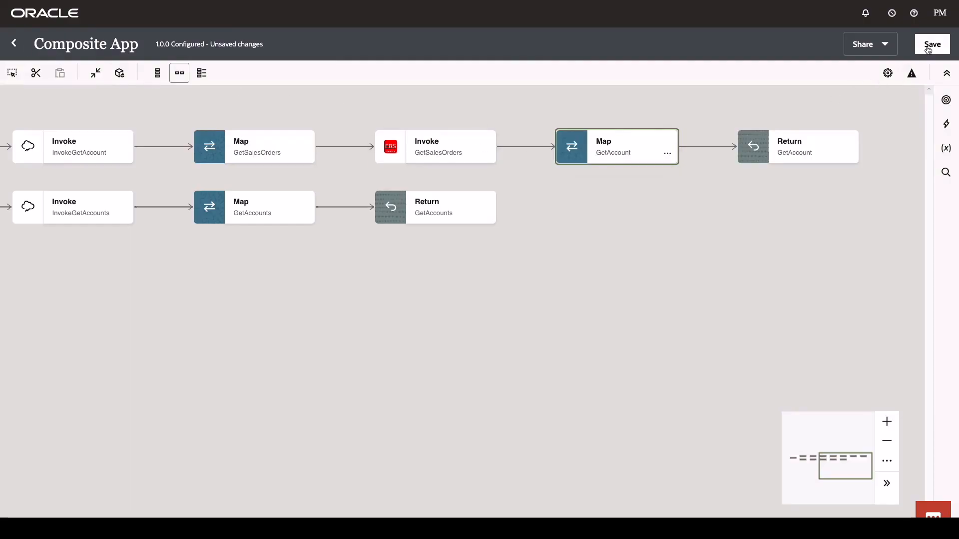
pyautogui.click(929, 46)
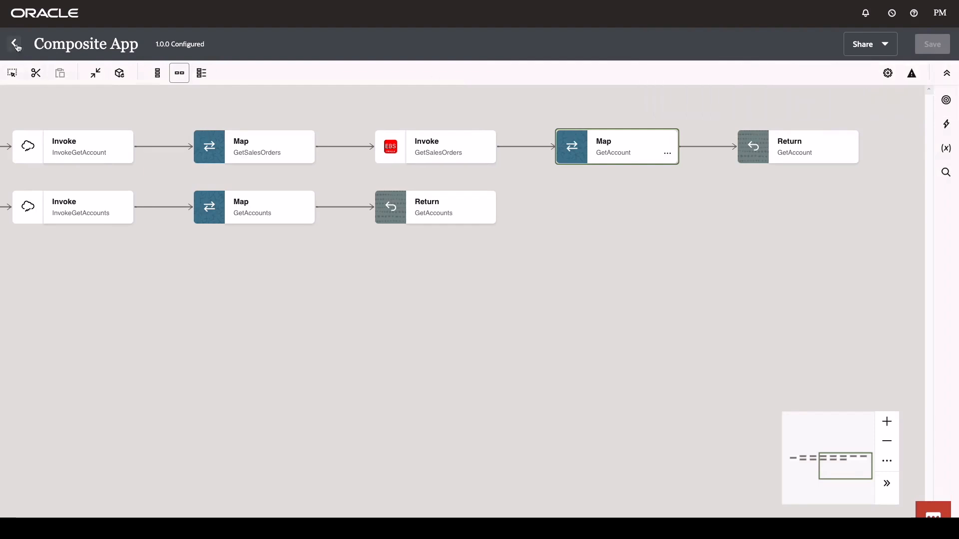
# Activate Composite App with Debug tracing and refresh the Integrations list to confirm it is Active.
pyautogui.click(22, 45)
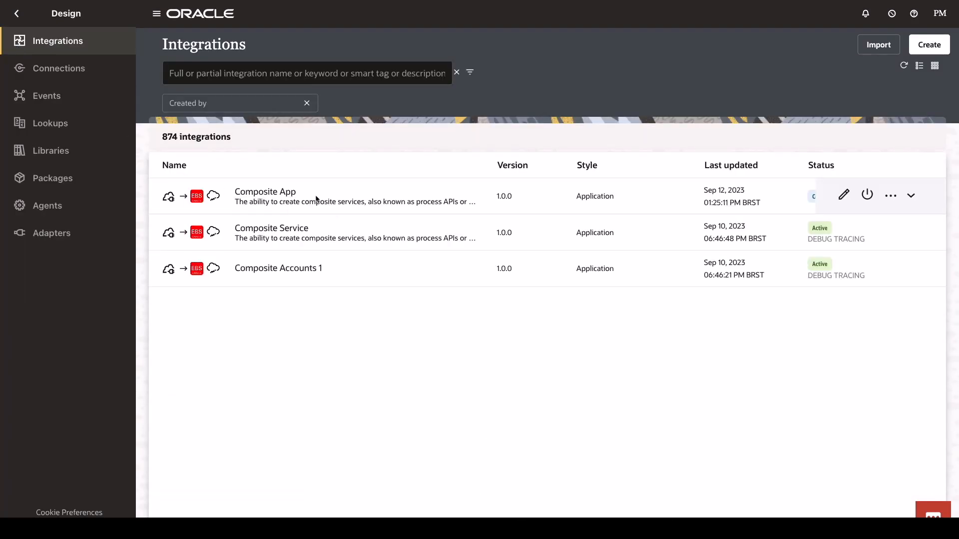
pyautogui.click(867, 195)
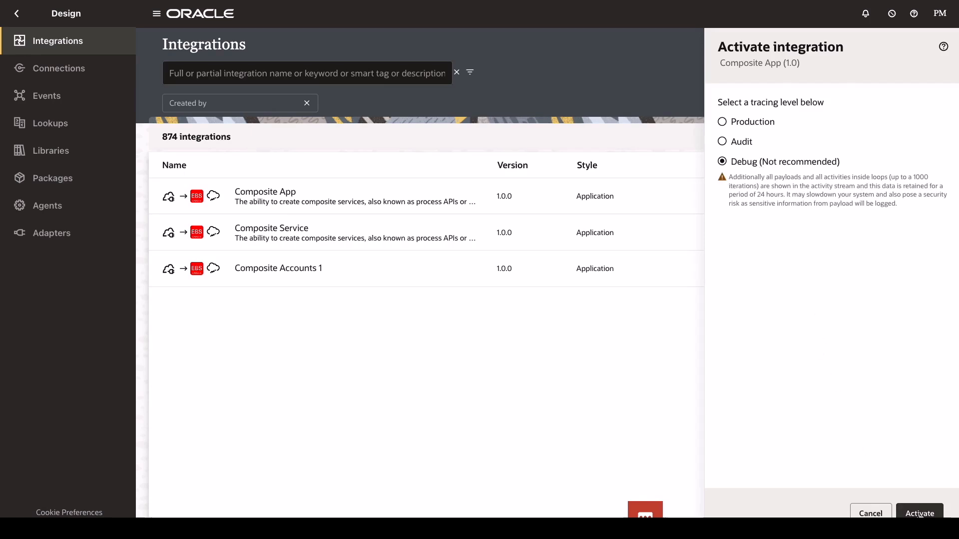
pyautogui.click(920, 514)
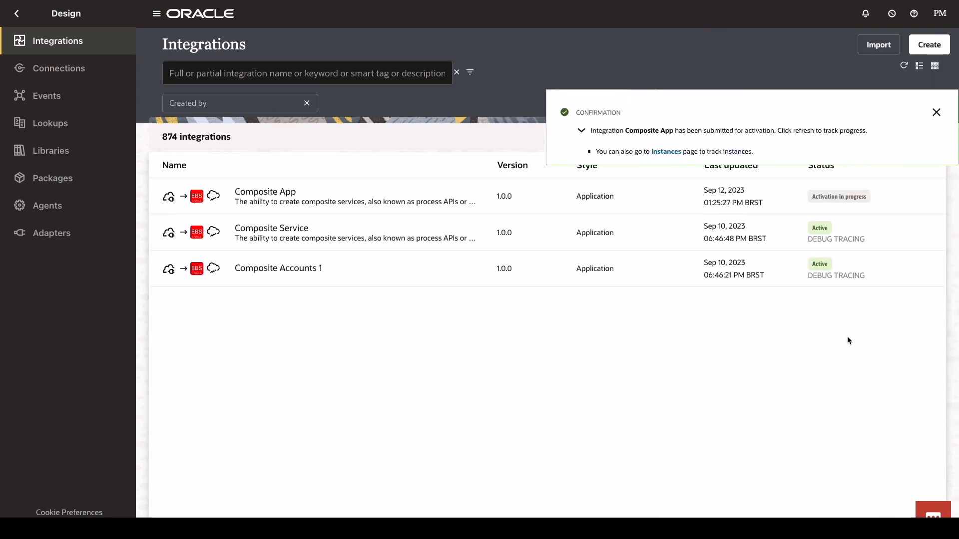
pyautogui.click(936, 112)
pyautogui.click(904, 67)
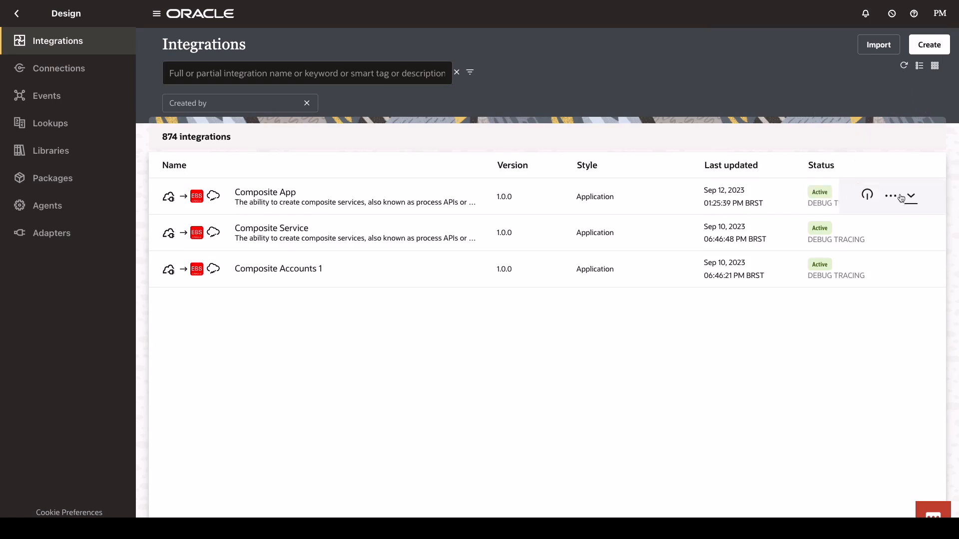
pyautogui.click(891, 196)
# Run a test of the Composite App GetAccounts operation and review its result.
pyautogui.click(819, 305)
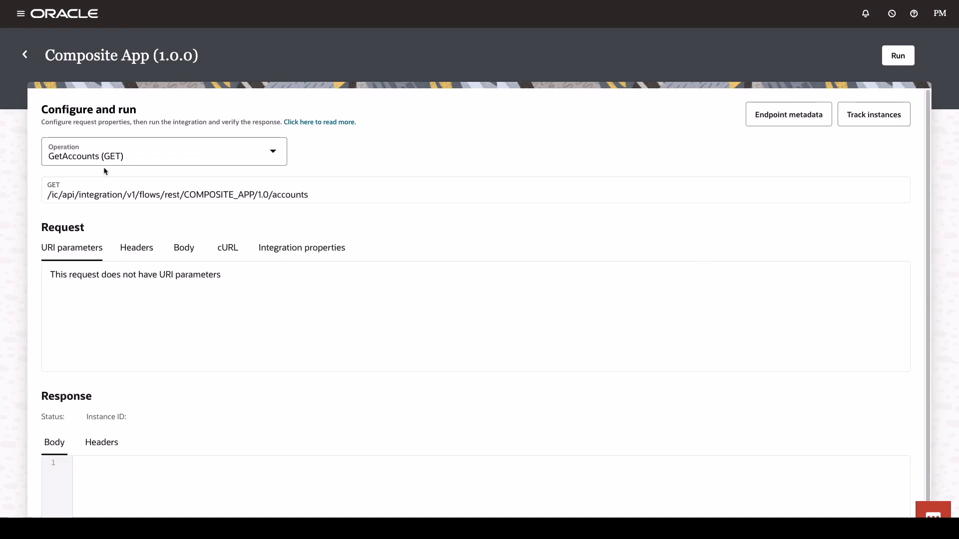
pyautogui.click(894, 60)
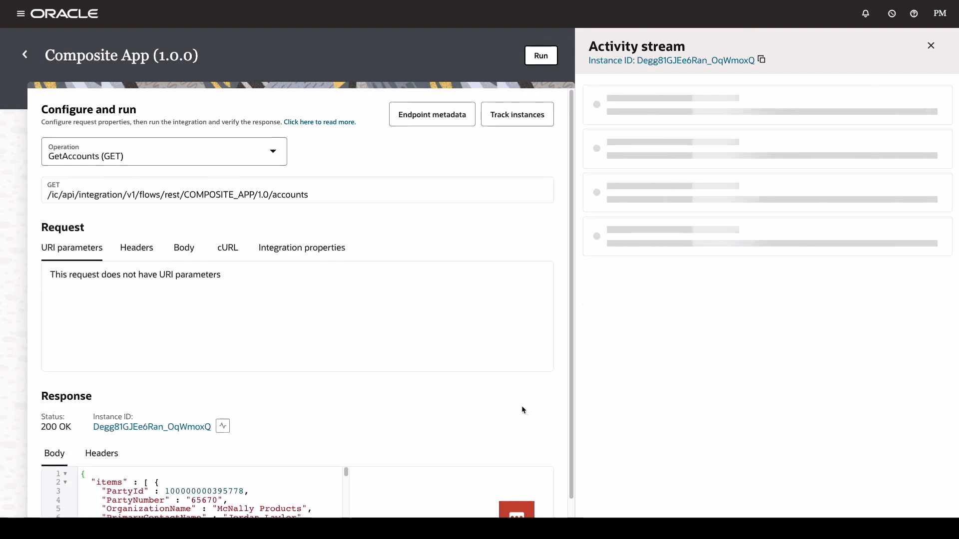
pyautogui.scroll(-1, 534, 419)
pyautogui.scroll(-10, 467, 442)
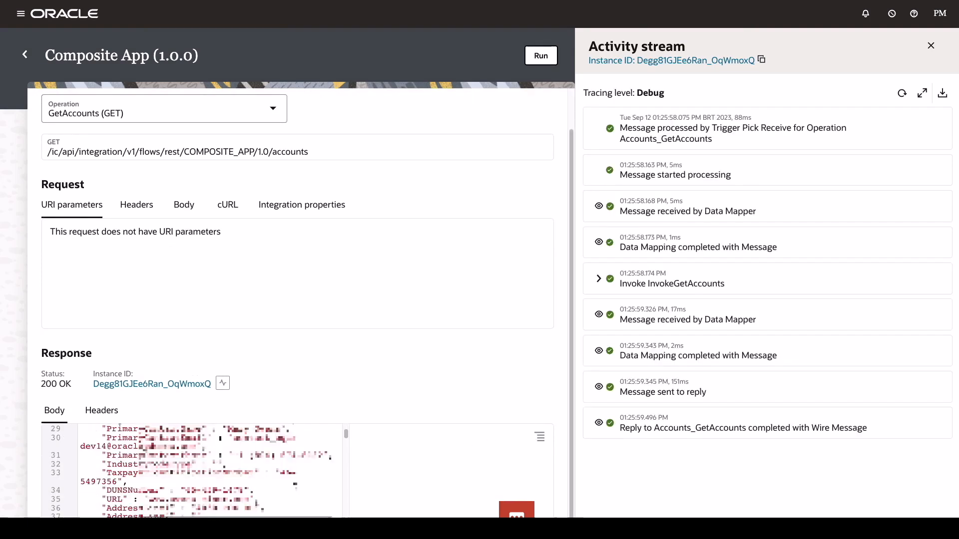
pyautogui.scroll(-15, 210, 469)
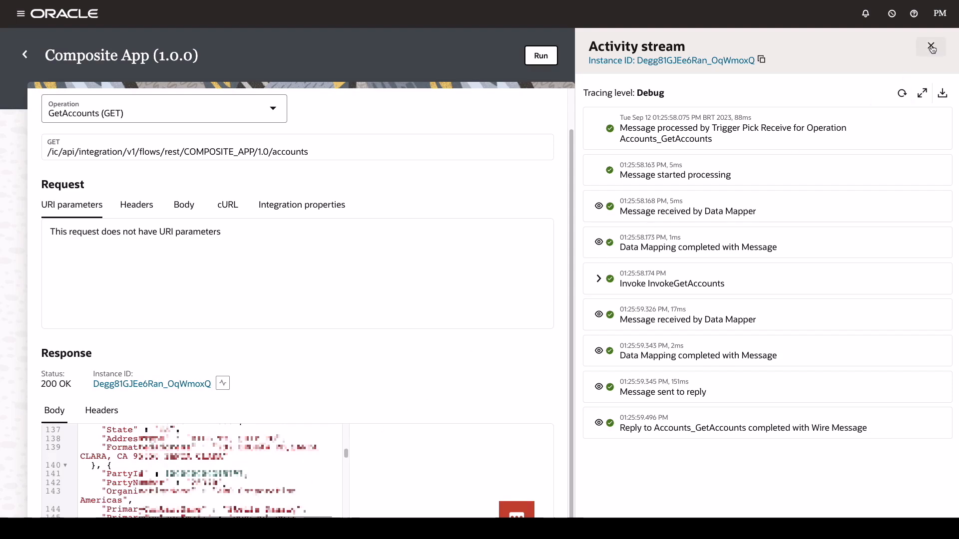
pyautogui.click(931, 46)
# Test the GetAccount (GET) operation with partyNumber 16080.
pyautogui.click(272, 109)
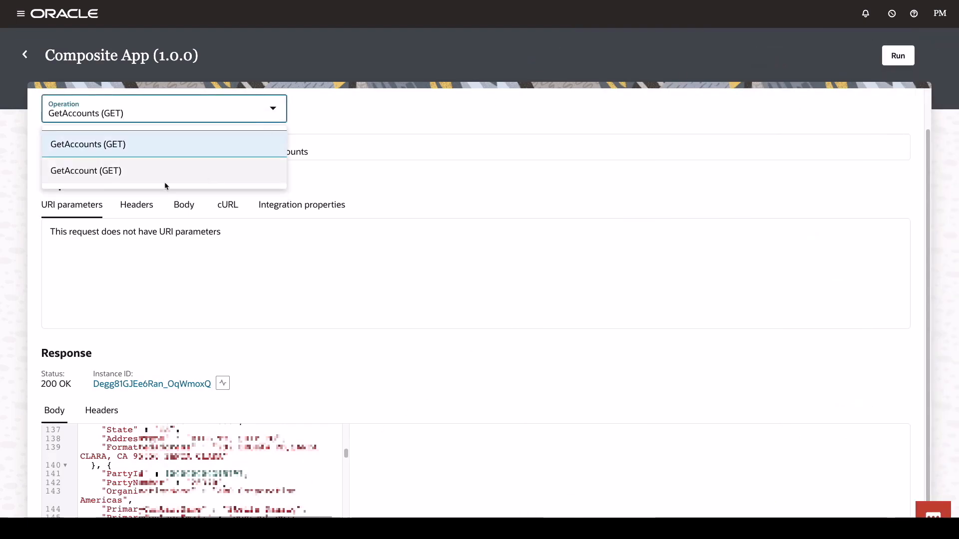
pyautogui.click(102, 172)
pyautogui.click(279, 251)
pyautogui.write('1')
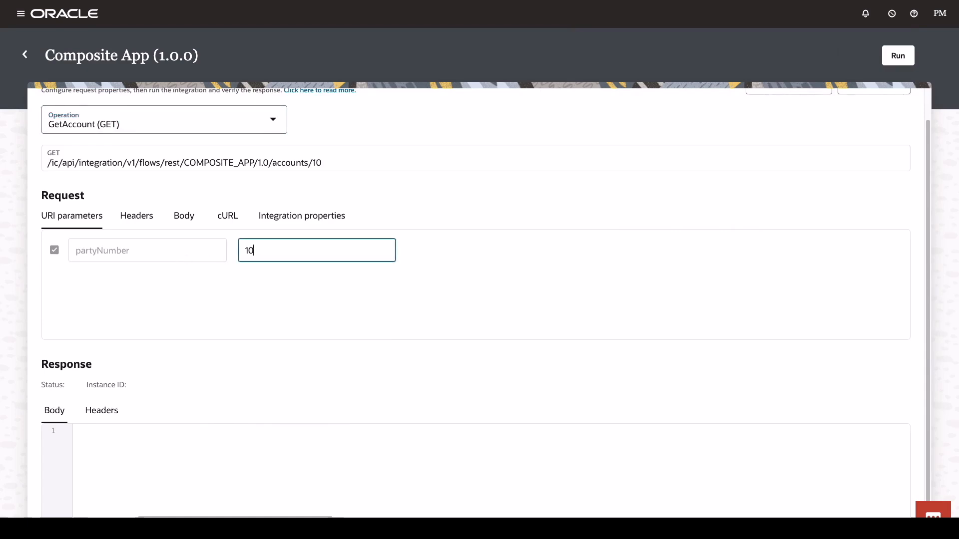
pyautogui.write('6080')
pyautogui.click(898, 57)
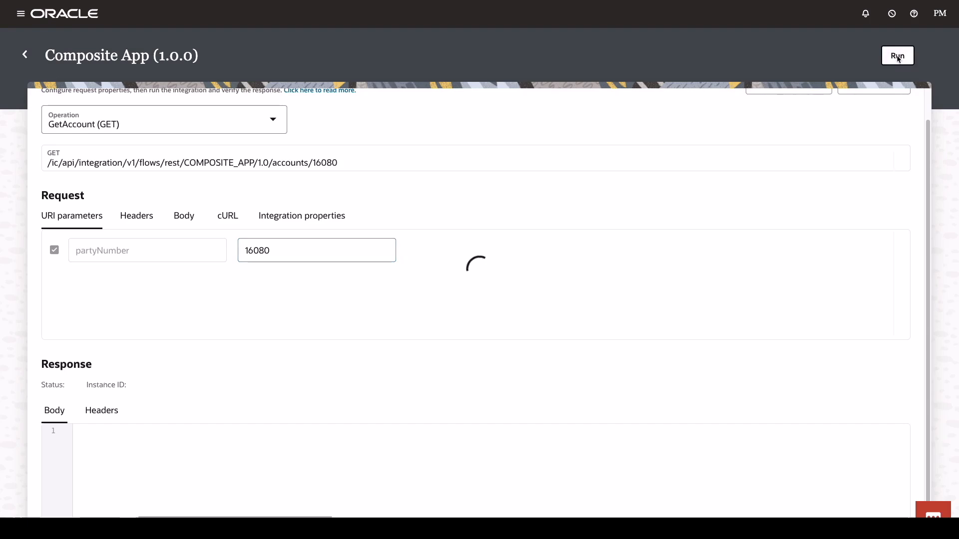
pyautogui.scroll(-5, 140, 508)
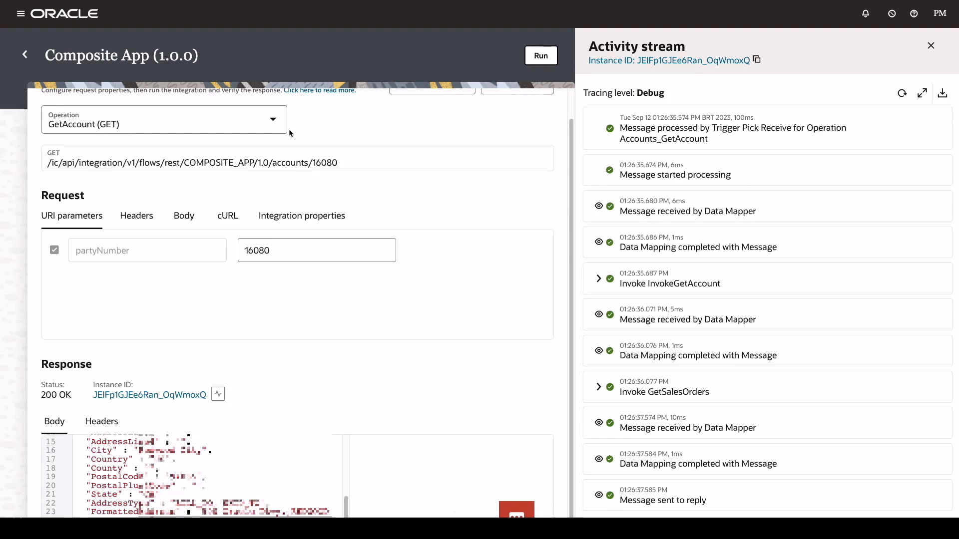
# Rerun the GetAccount test with partyNumber 26370.
pyautogui.click(273, 121)
pyautogui.click(171, 188)
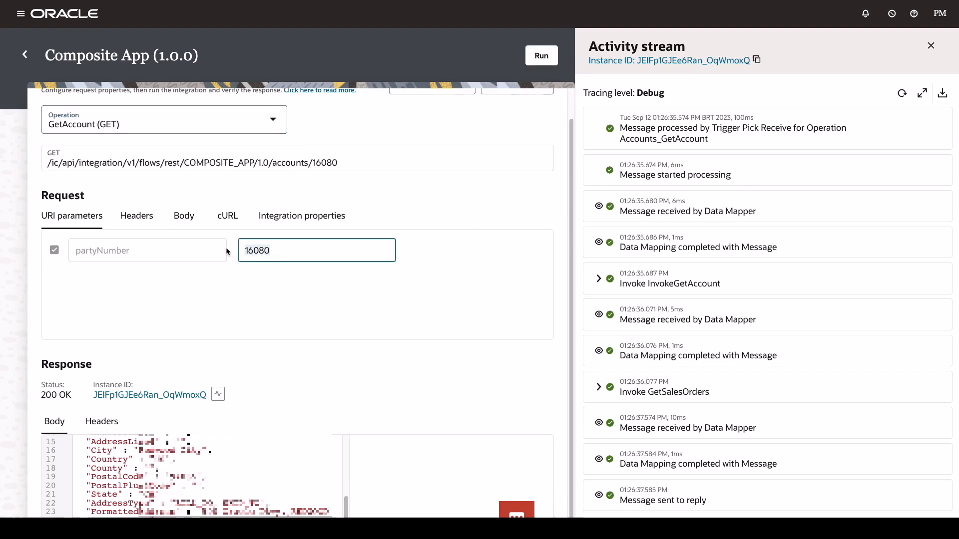
pyautogui.hotkey('ctrl', 'a')
pyautogui.write('2')
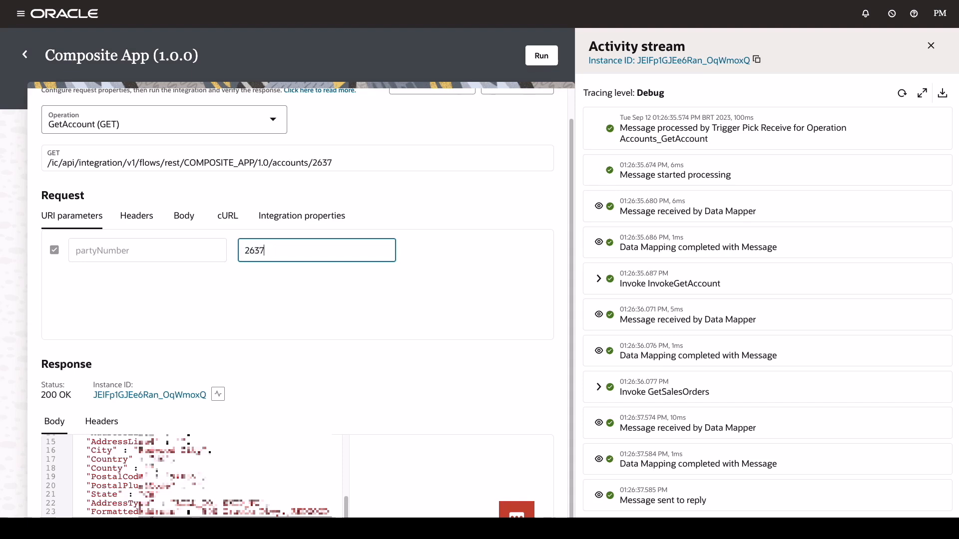
pyautogui.click(542, 56)
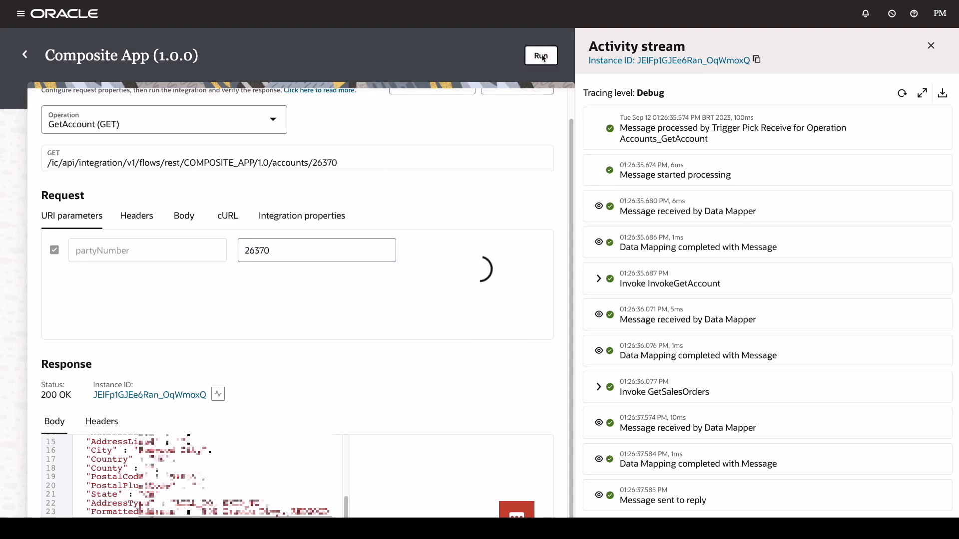
pyautogui.scroll(-3, 240, 477)
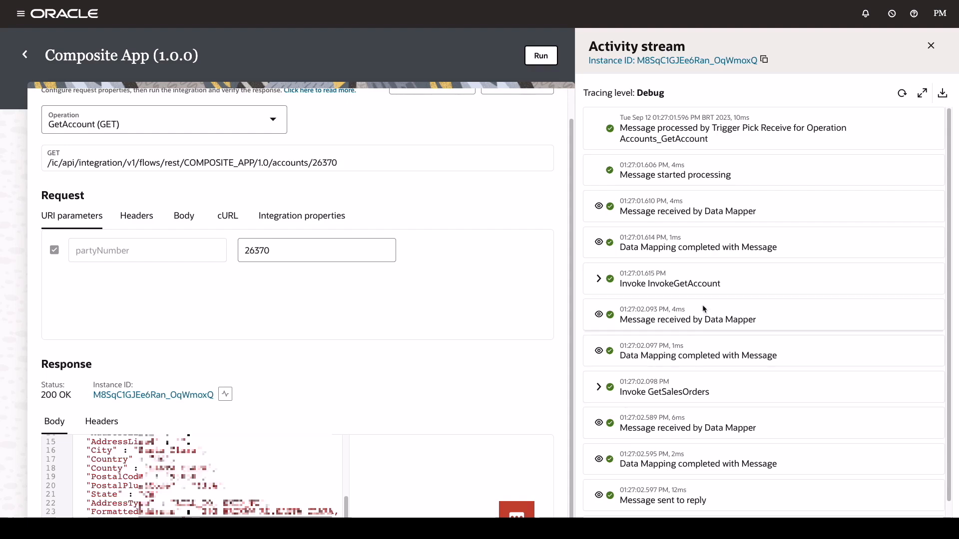
pyautogui.click(931, 46)
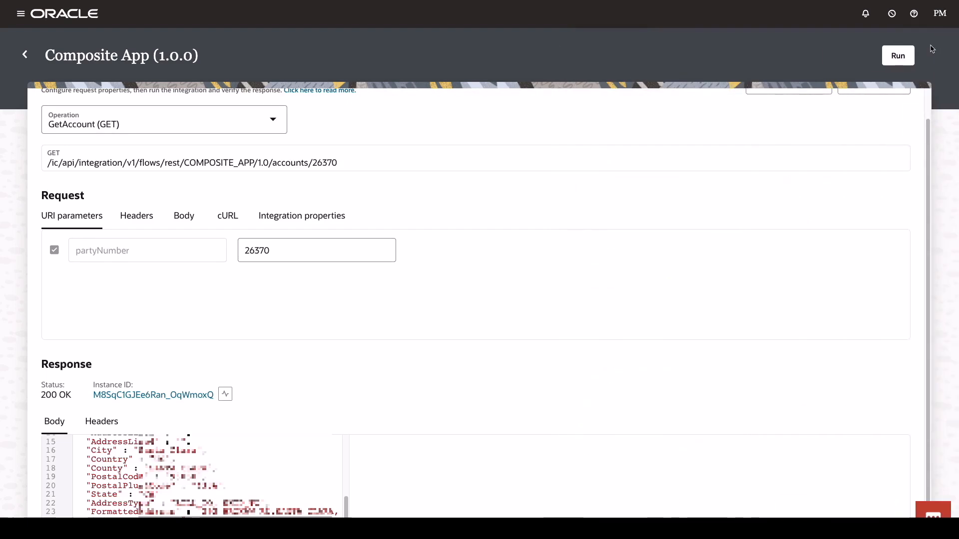
pyautogui.scroll(1, 866, 146)
# Sign in to API Management from the endpoint metadata and refresh the Portal catalog.
pyautogui.click(782, 117)
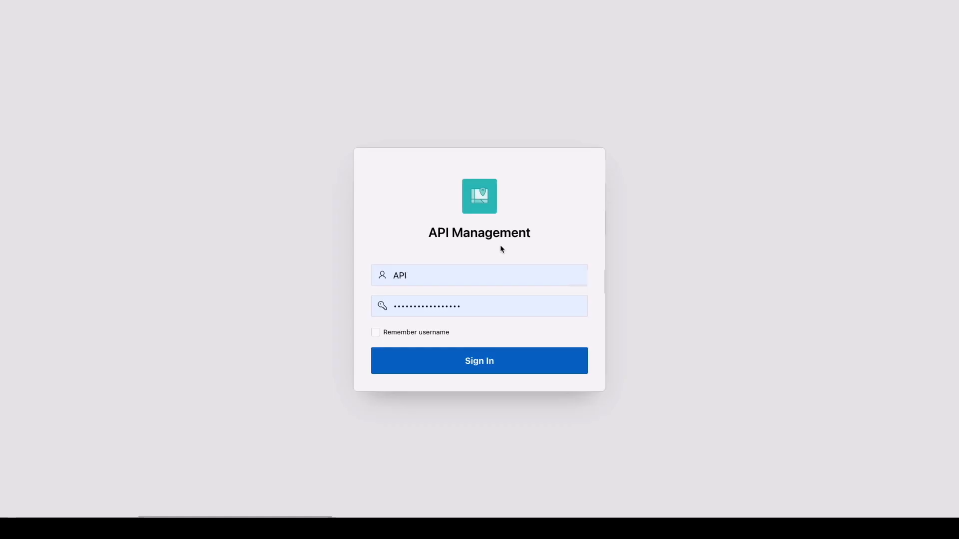
pyautogui.click(518, 365)
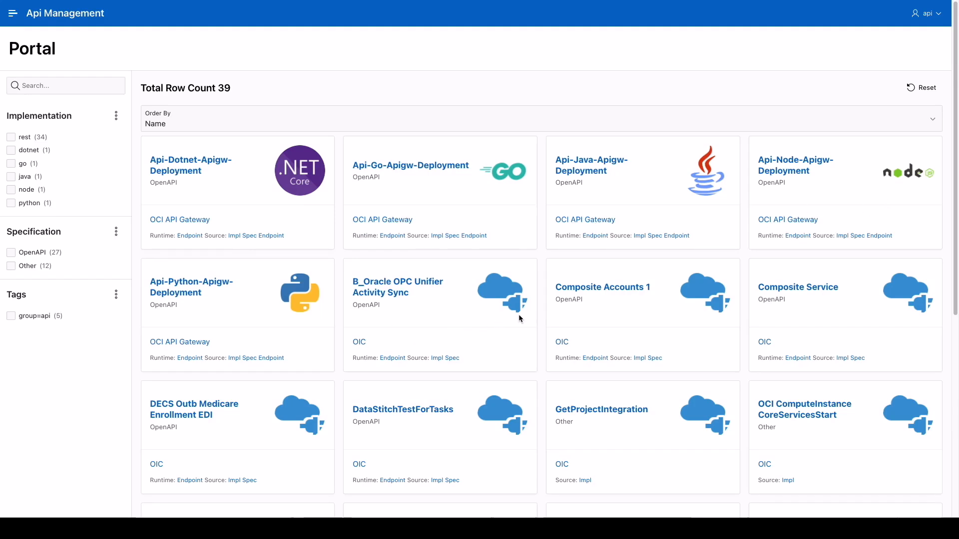
pyautogui.click(927, 86)
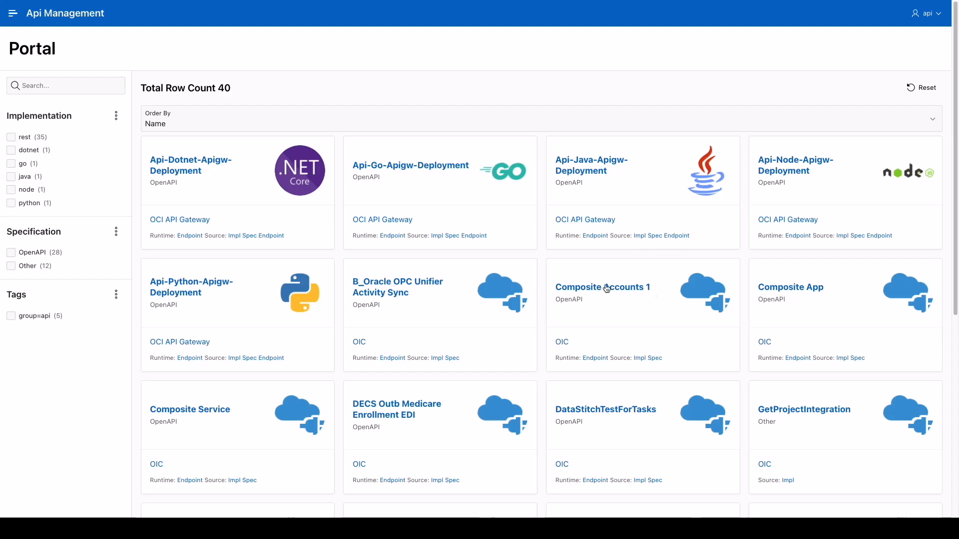
# Try the .NET API card's OCI API Gateway, Endpoint, Impl and Spec links.
pyautogui.click(176, 218)
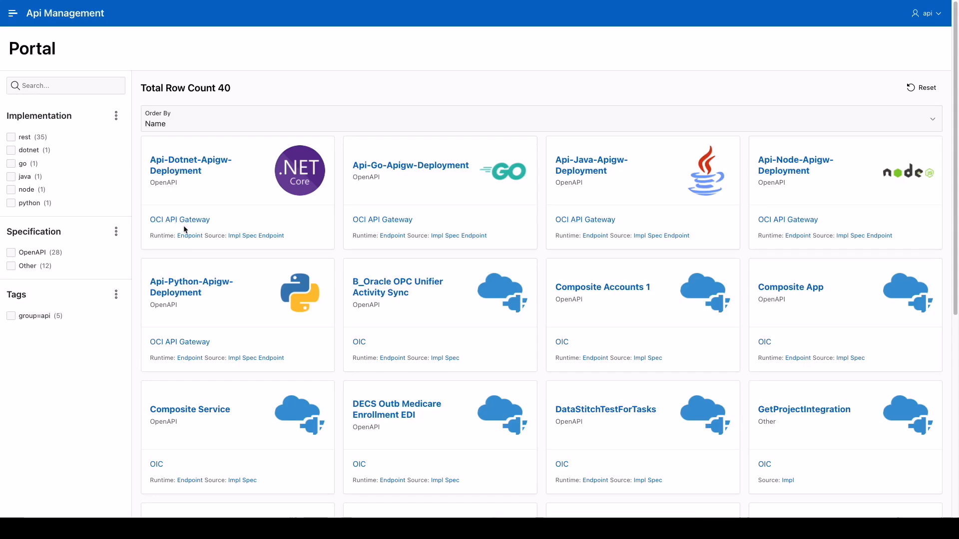
pyautogui.click(186, 237)
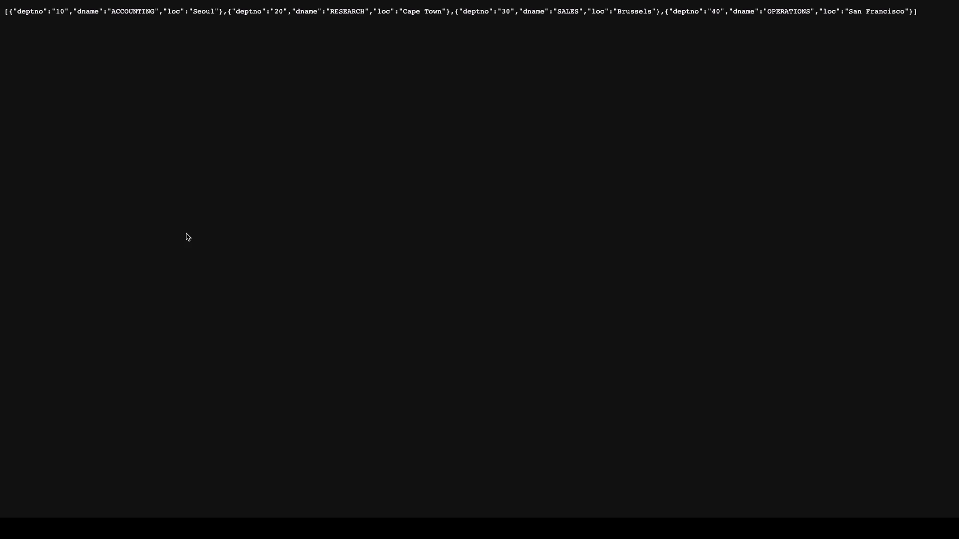
pyautogui.press('super+w')
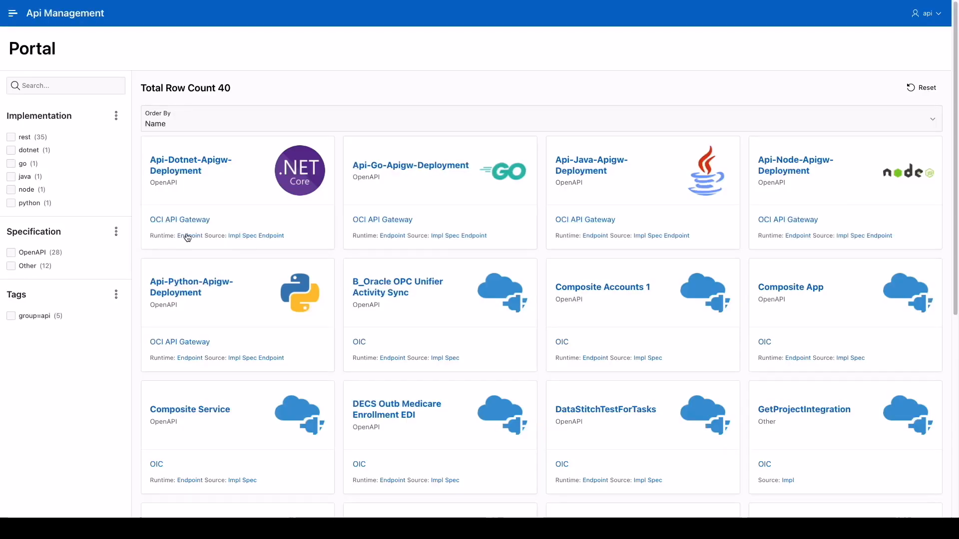
pyautogui.click(235, 237)
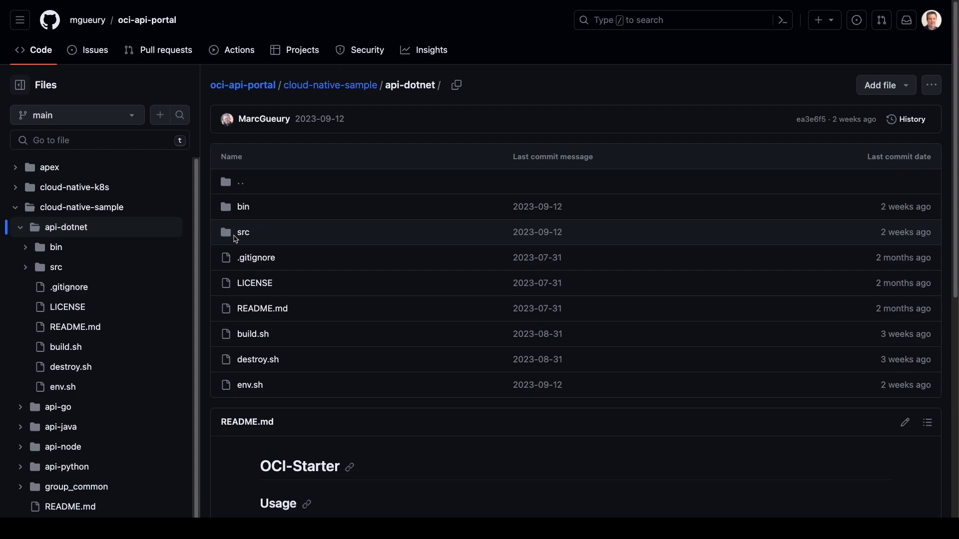
pyautogui.press('super+w')
pyautogui.click(247, 238)
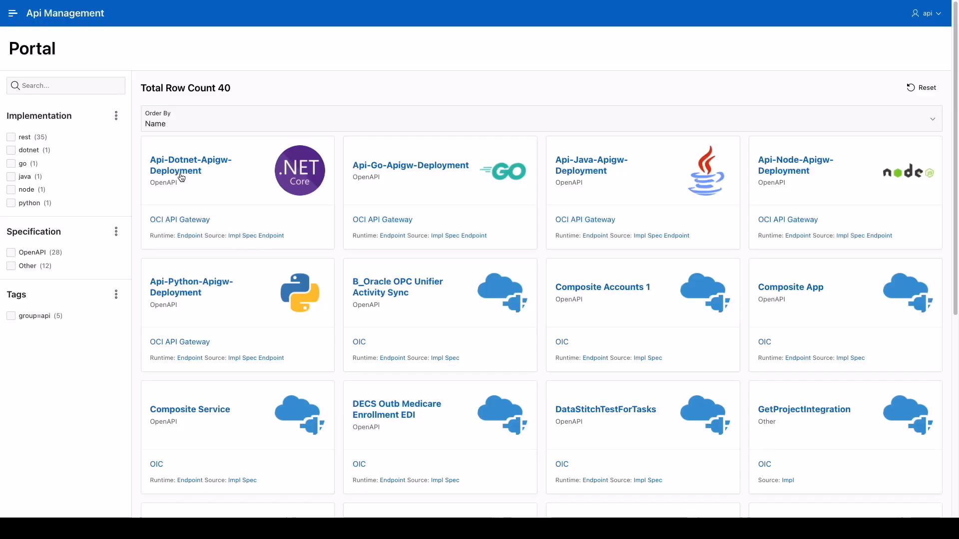
pyautogui.click(181, 175)
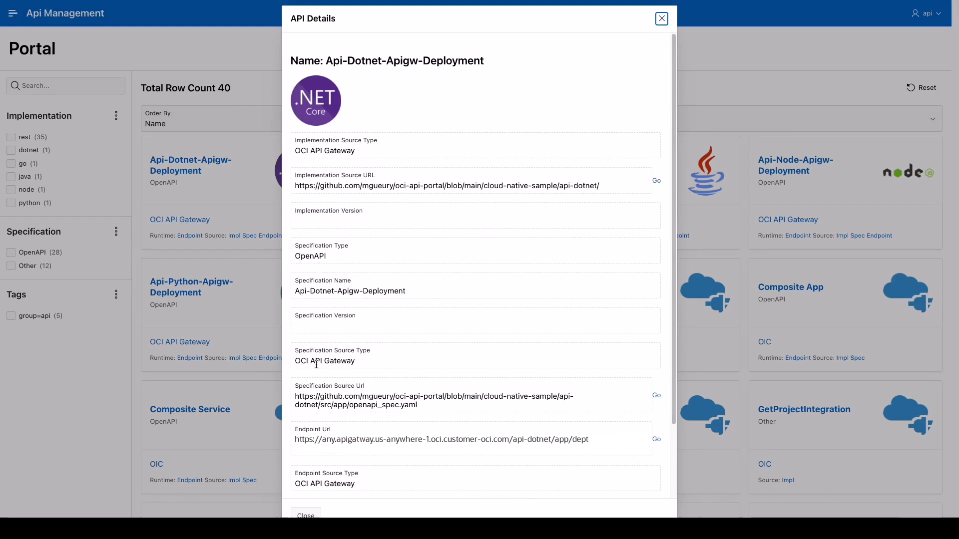
pyautogui.click(305, 515)
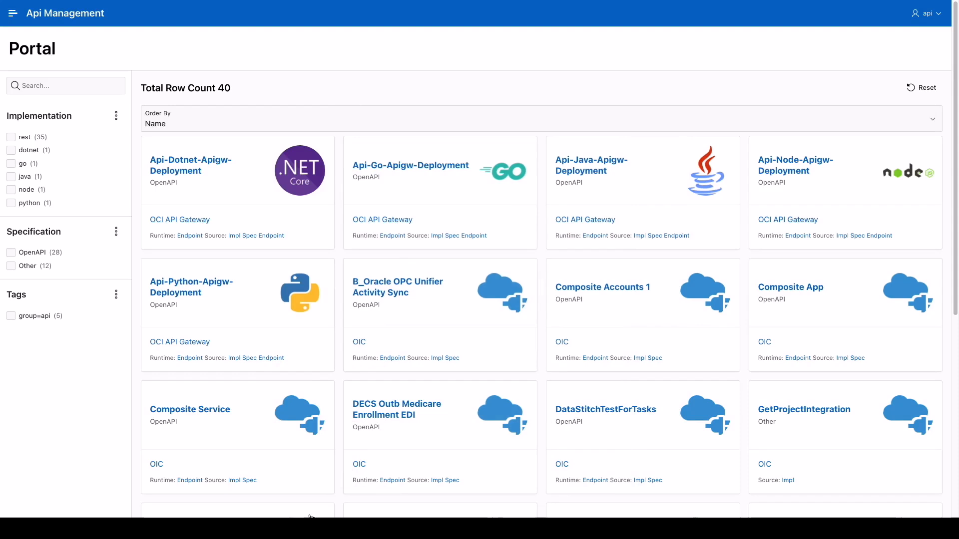
pyautogui.click(805, 291)
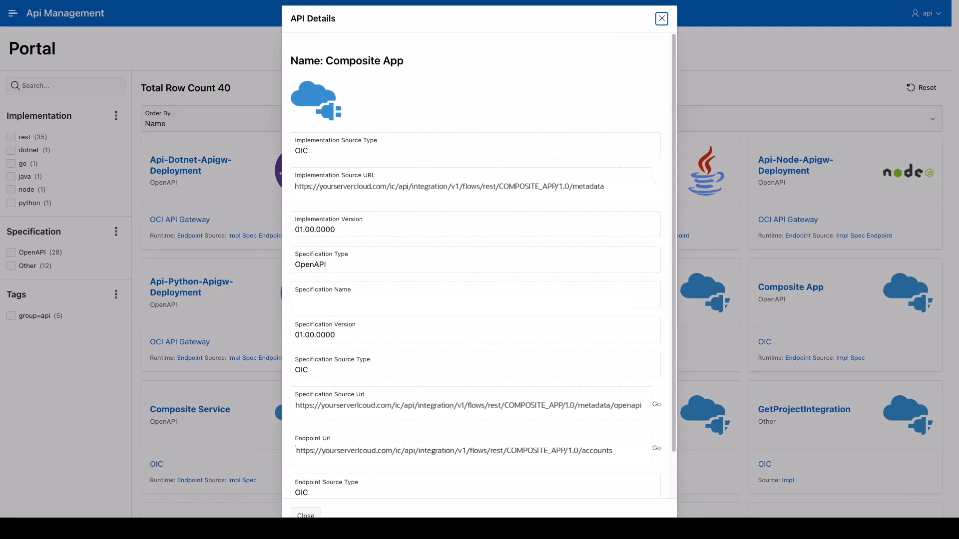
pyautogui.click(310, 515)
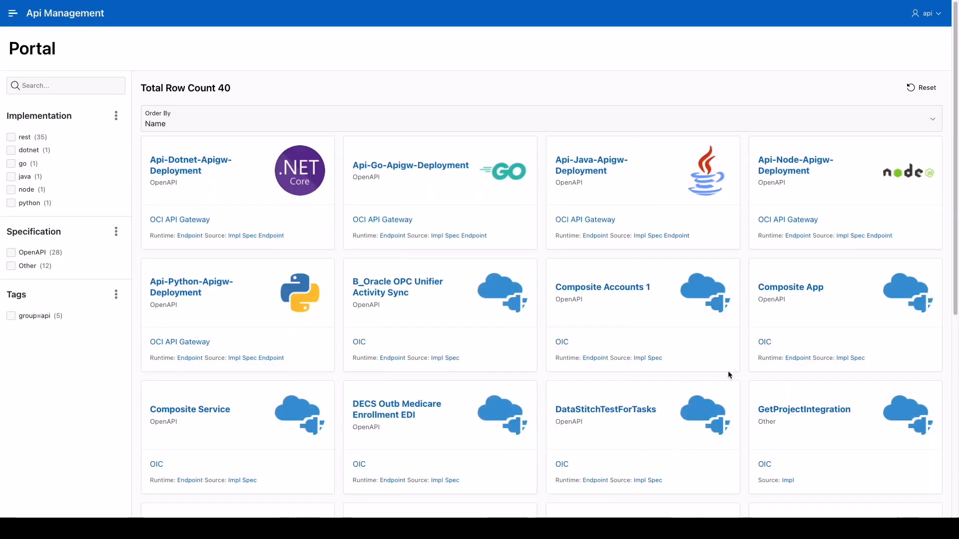
# Check the Composite App card's live endpoint and endpoint description.
pyautogui.click(794, 359)
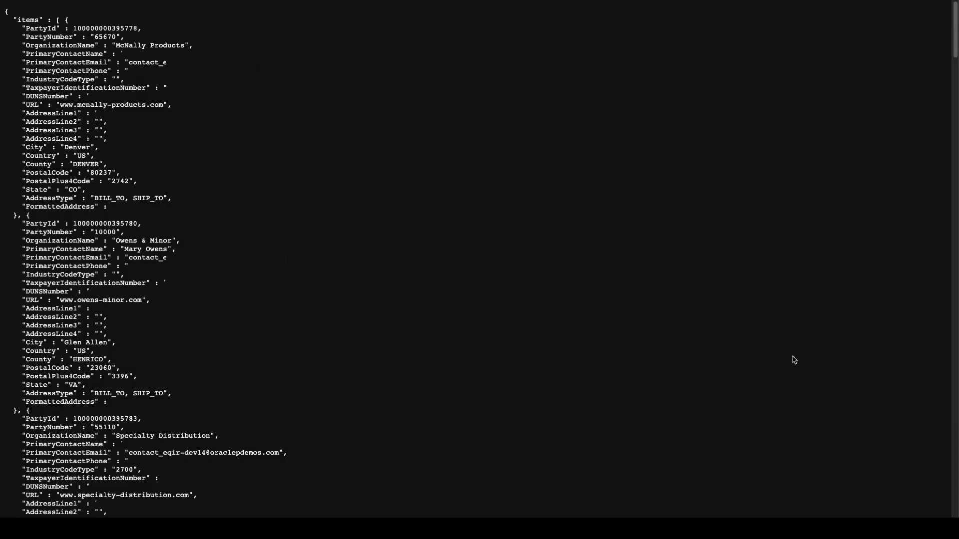
pyautogui.press('super+w')
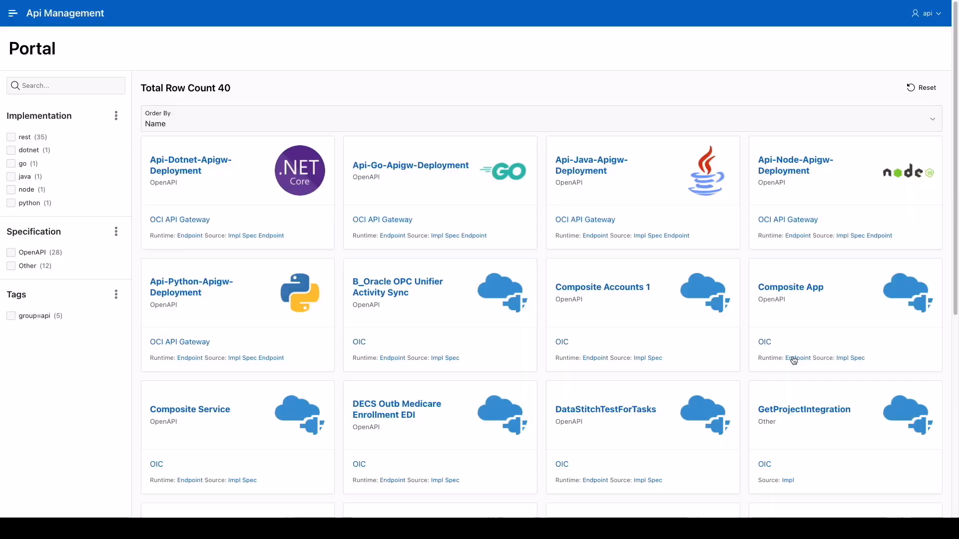
pyautogui.click(842, 358)
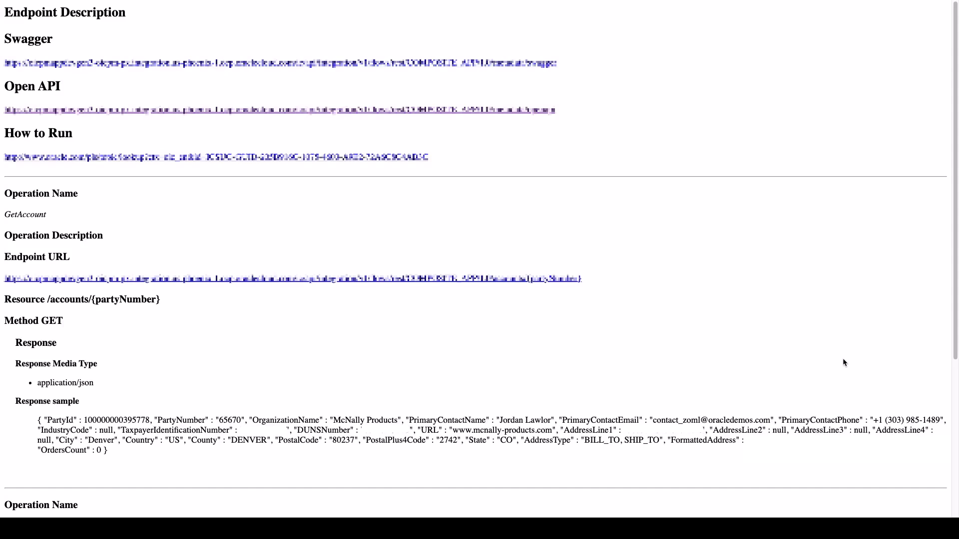
pyautogui.press('super+w')
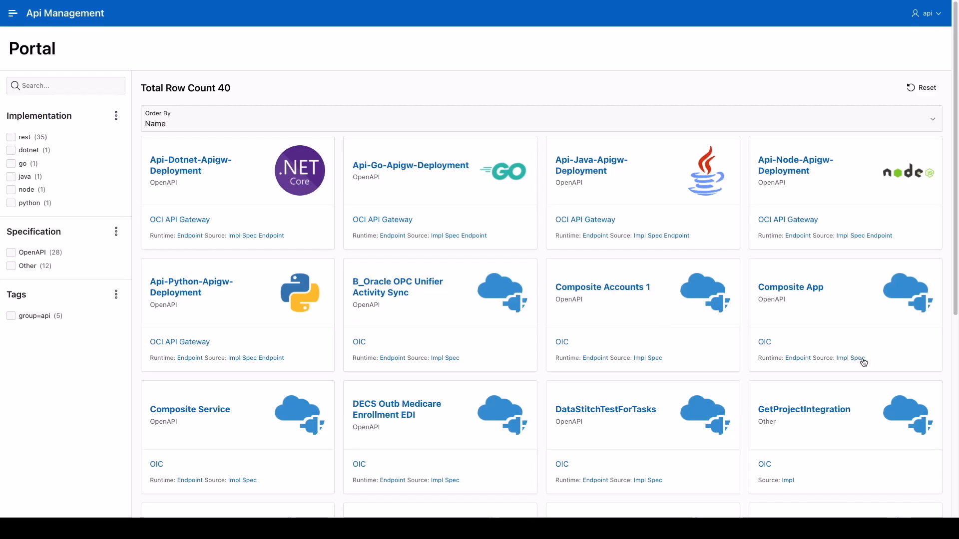
# Save the Composite App's OpenAPI spec as openapi.json.
pyautogui.click(862, 361)
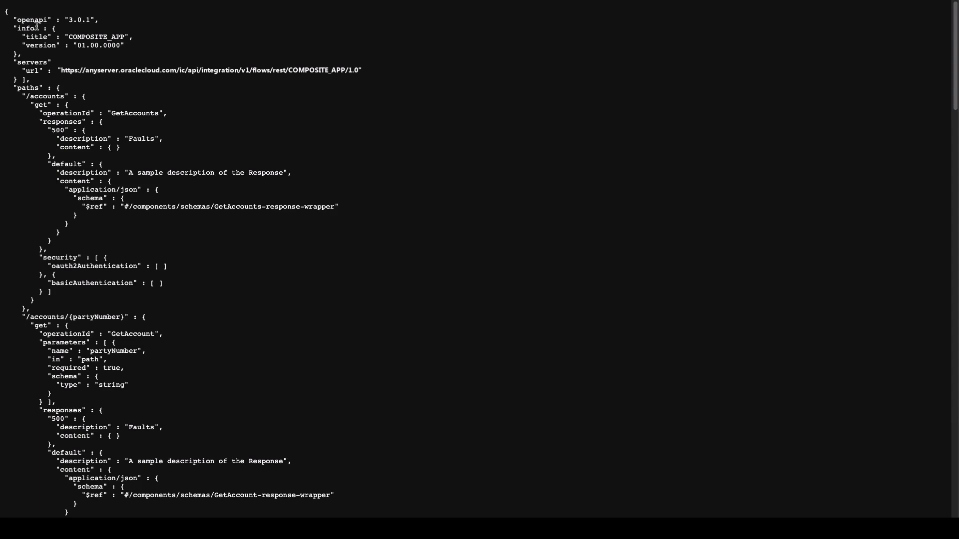
pyautogui.press('super+s')
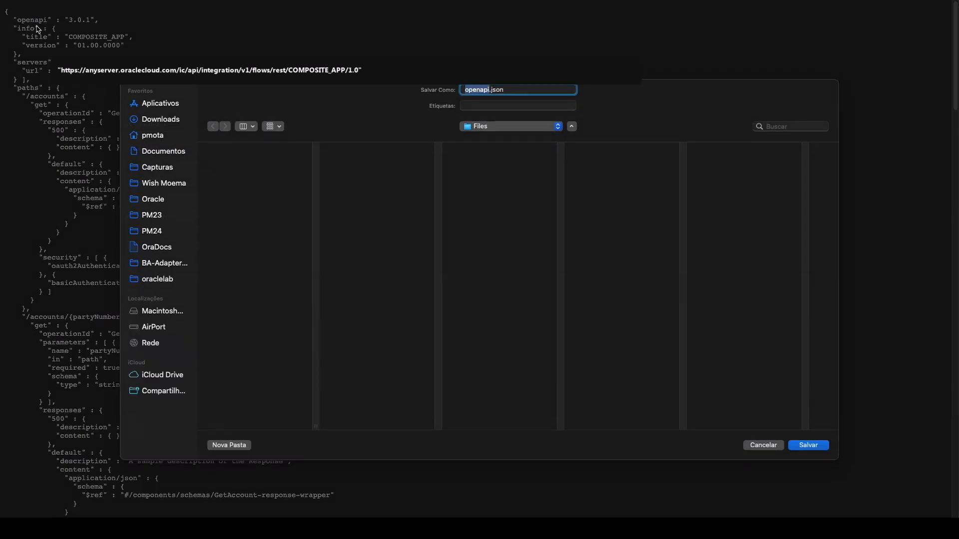
pyautogui.press('Return')
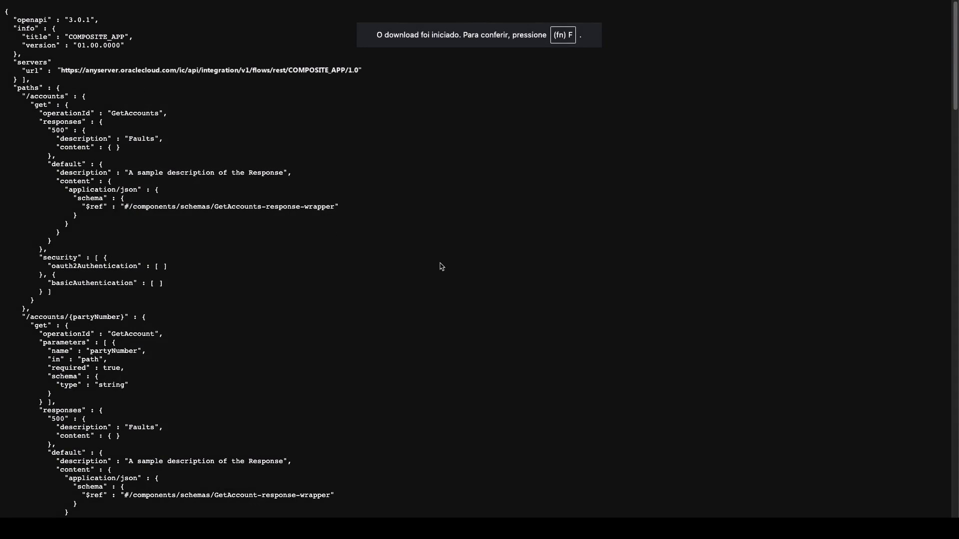
pyautogui.press('super+w')
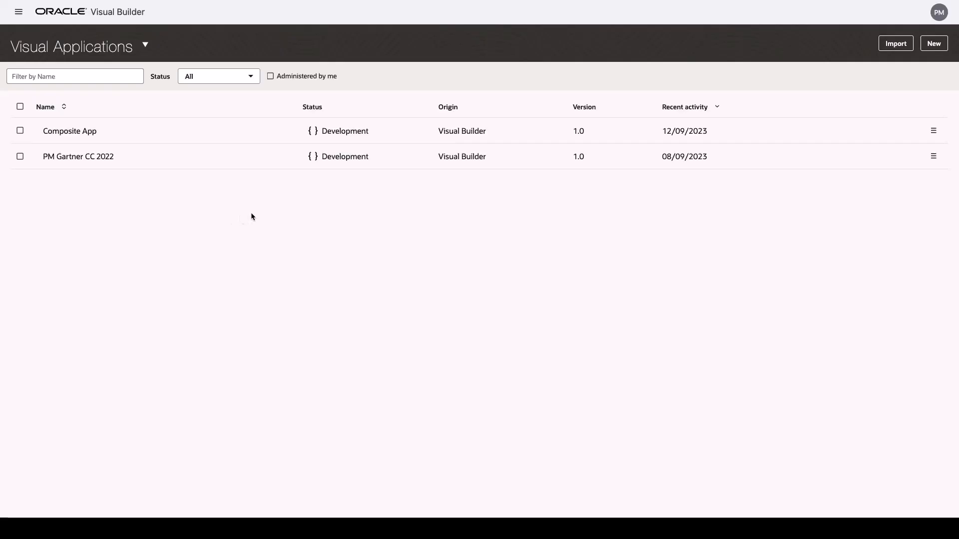
# Create a new visual application named 'External Composite App'.
pyautogui.click(927, 47)
pyautogui.write('External Com')
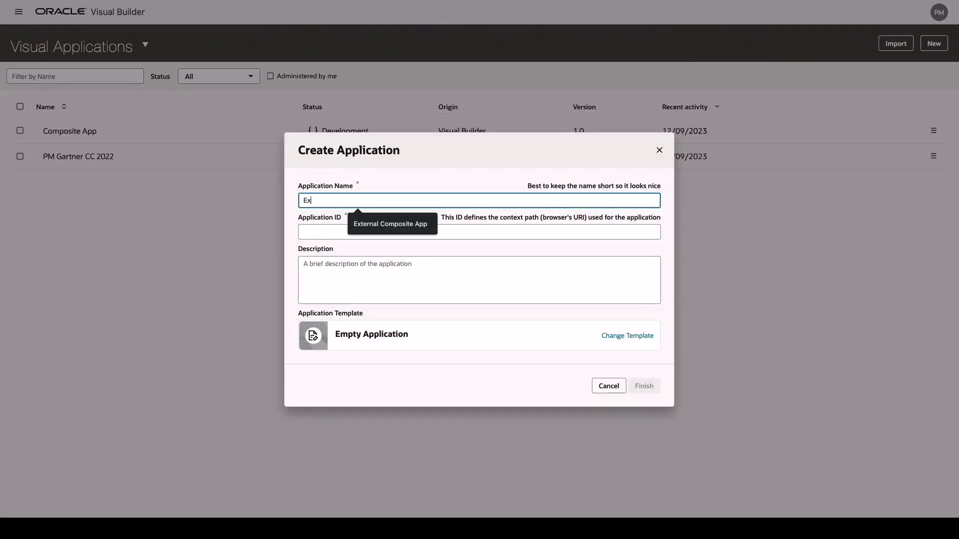
pyautogui.write('posite App')
pyautogui.click(652, 385)
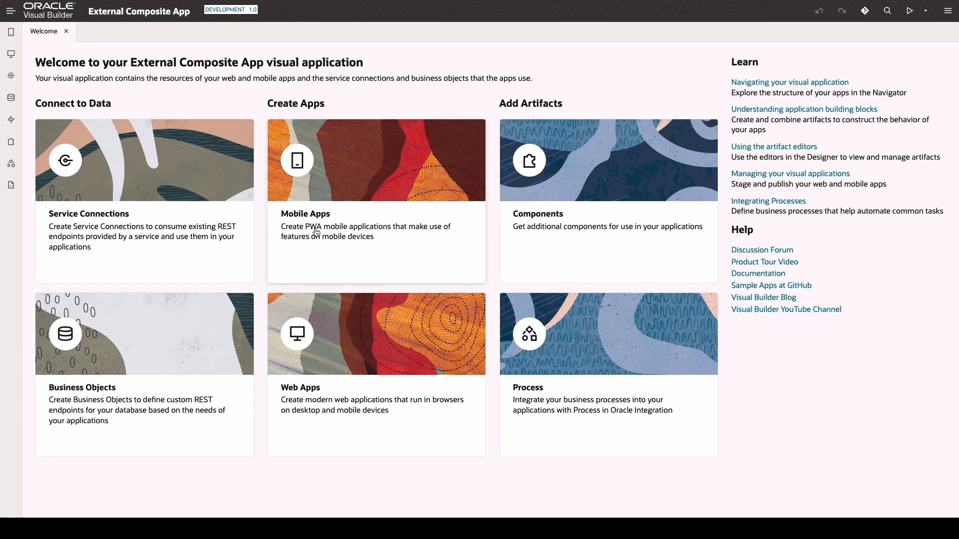
# Create an 'Accounts' mobile application with a single Accounts navigation item.
pyautogui.click(316, 232)
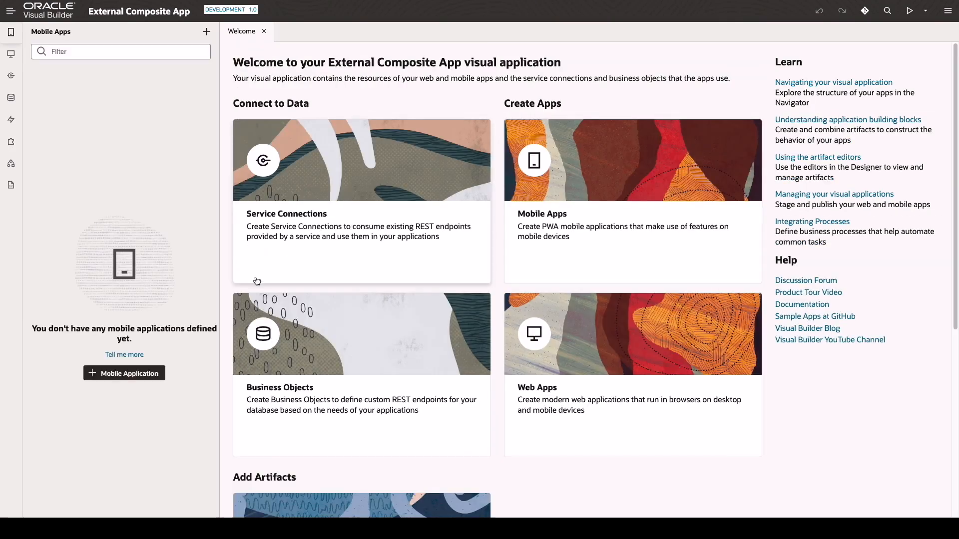
pyautogui.click(121, 378)
pyautogui.write('Accounts')
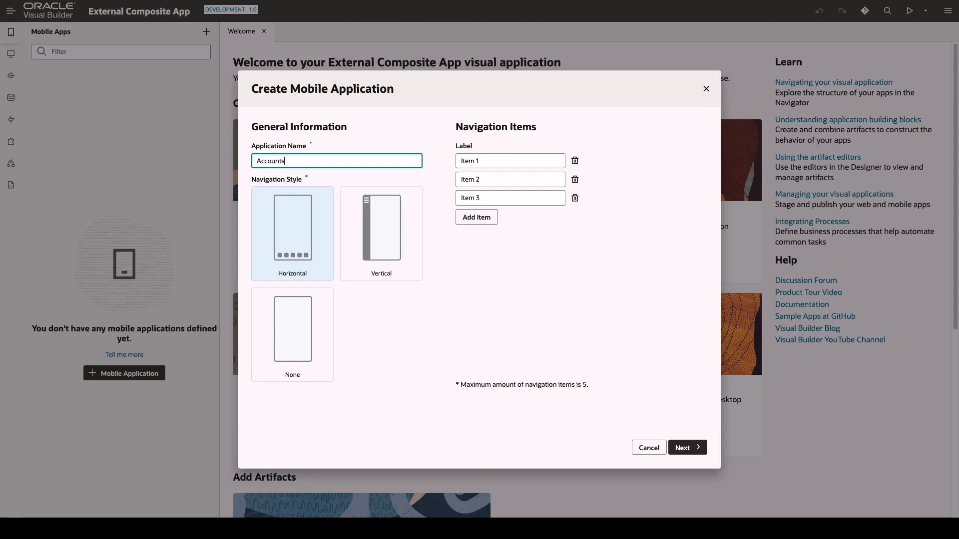
pyautogui.moveTo(494, 159); pyautogui.dragTo(444, 160)
pyautogui.write('Accounts')
pyautogui.click(574, 179)
pyautogui.click(575, 179)
pyautogui.click(688, 448)
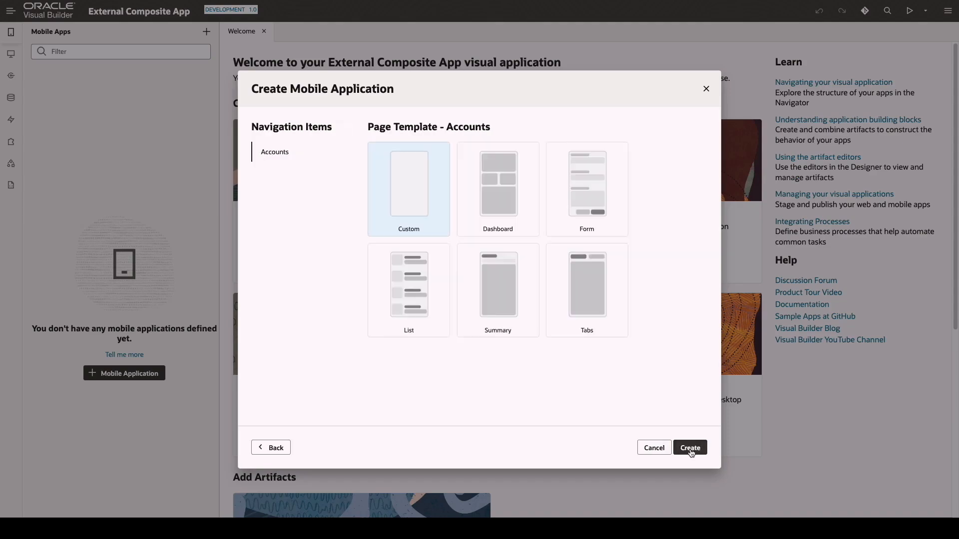
pyautogui.click(690, 448)
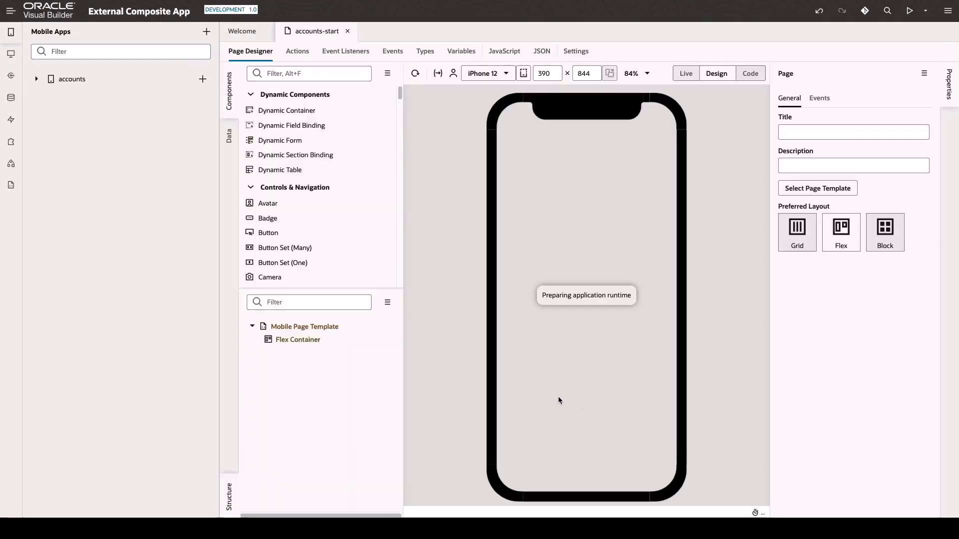
# Preview the accounts-start page on an iPad and set its page title to 'Accounts'.
pyautogui.click(492, 73)
pyautogui.moveTo(512, 246)
pyautogui.click(562, 240)
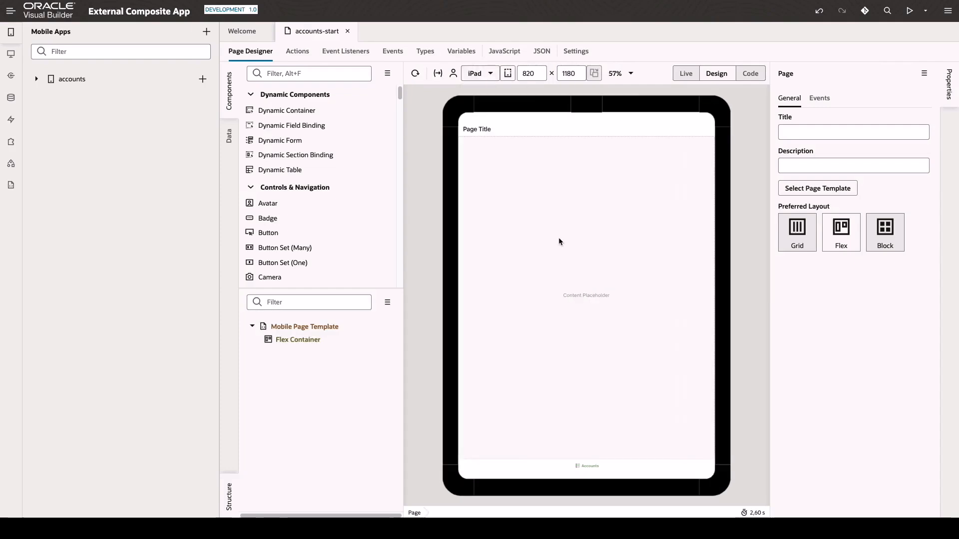
pyautogui.click(487, 131)
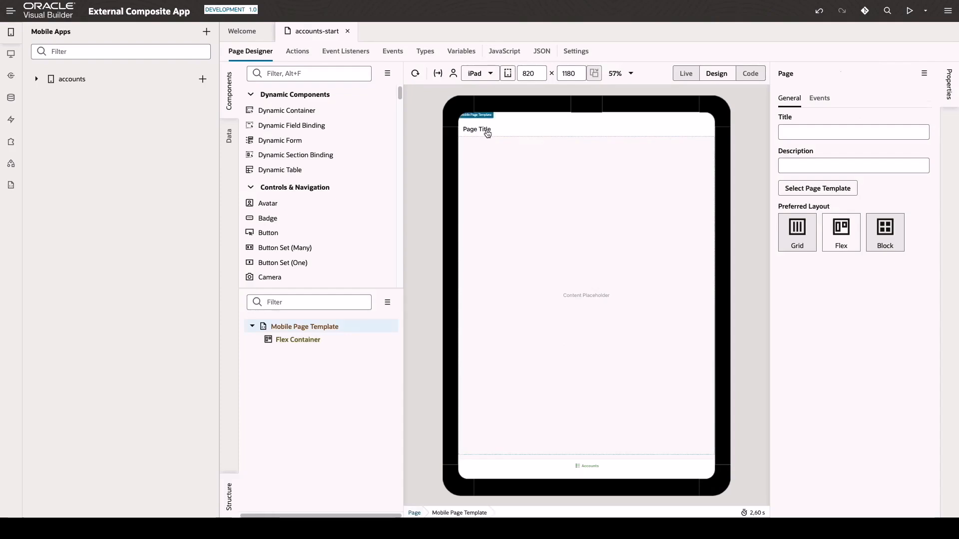
pyautogui.tripleClick(833, 160)
pyautogui.write('Accounts')
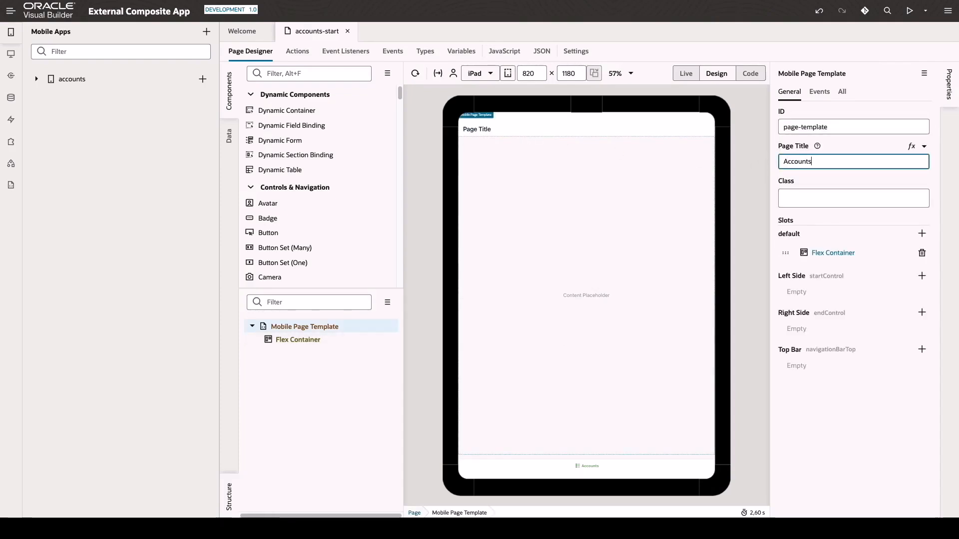
# Add a Table component into the page's Flex Container.
pyautogui.click(588, 187)
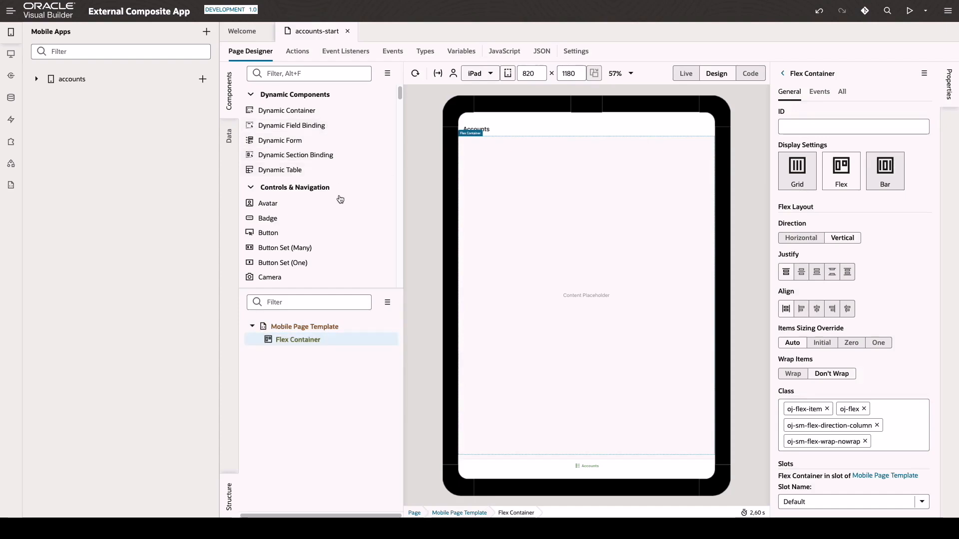
pyautogui.click(327, 75)
pyautogui.write('Table')
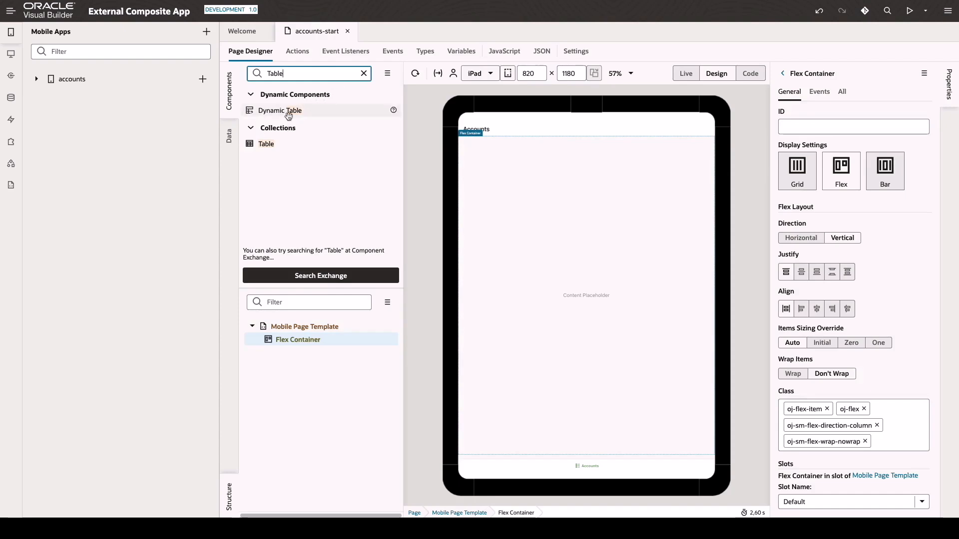
pyautogui.moveTo(266, 144); pyautogui.dragTo(497, 180)
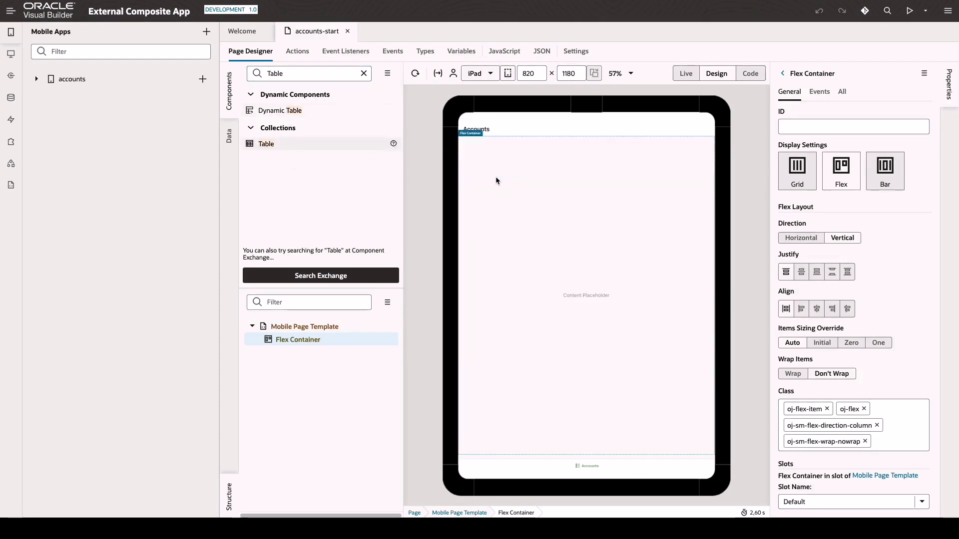
pyautogui.click(11, 76)
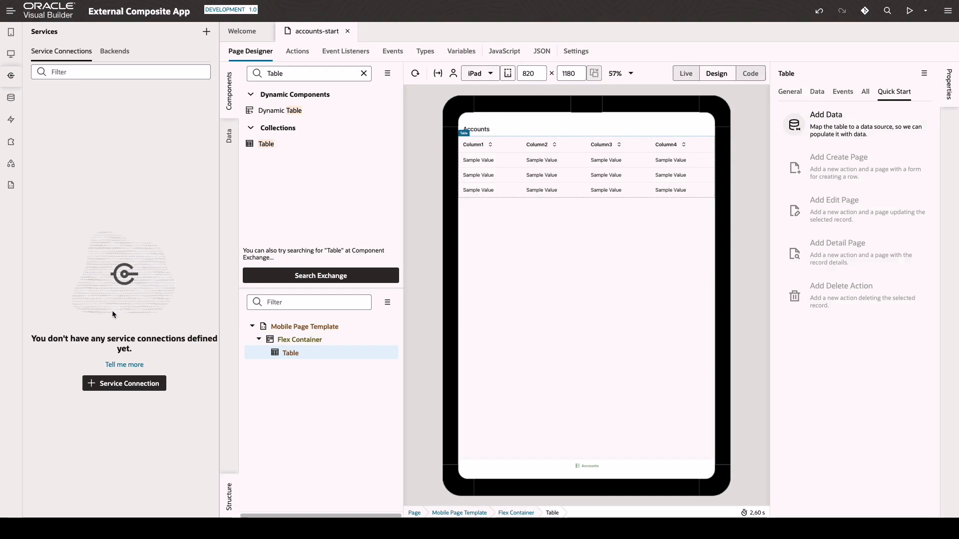
# Start a CompositeAppAccounts service connection from the uploaded openapi.json specification.
pyautogui.click(133, 384)
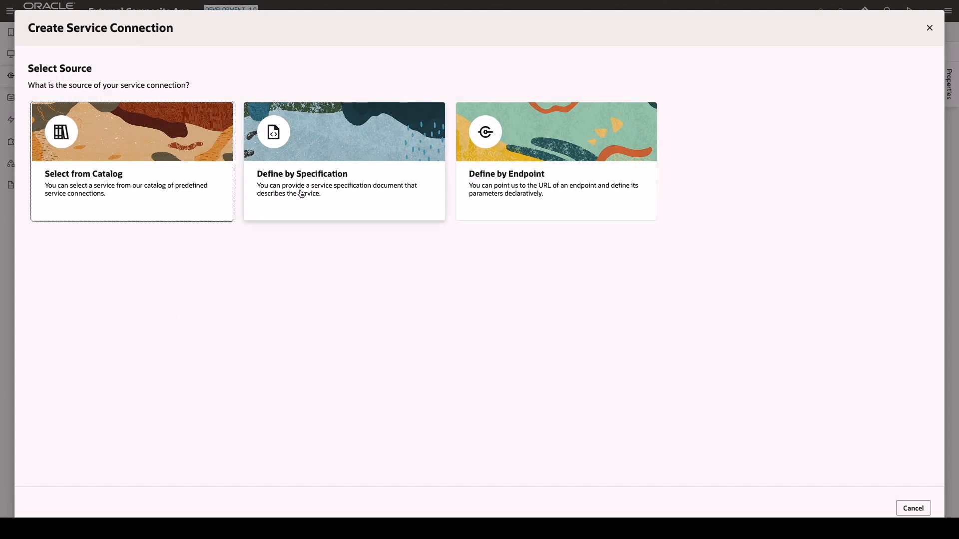
pyautogui.click(301, 194)
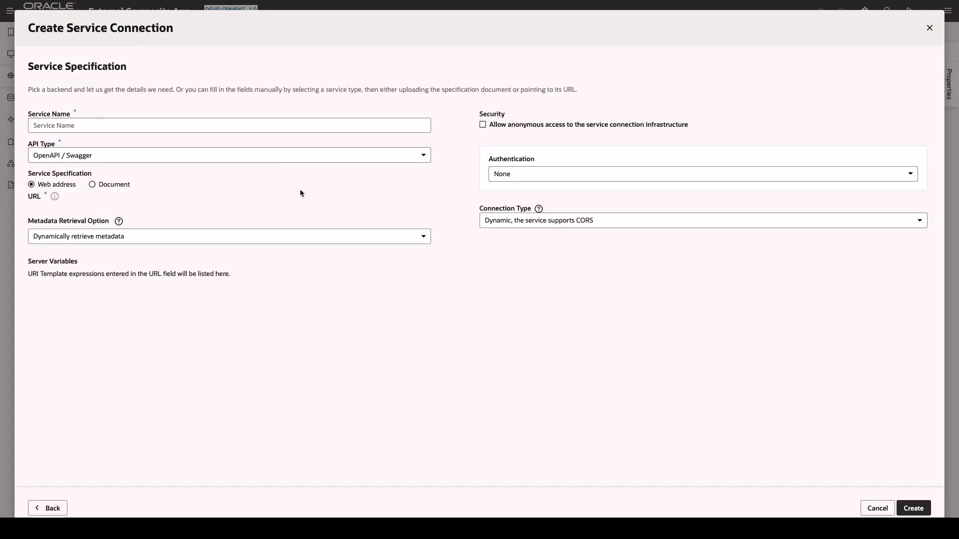
pyautogui.click(134, 124)
pyautogui.write('CompositeAppAccounts')
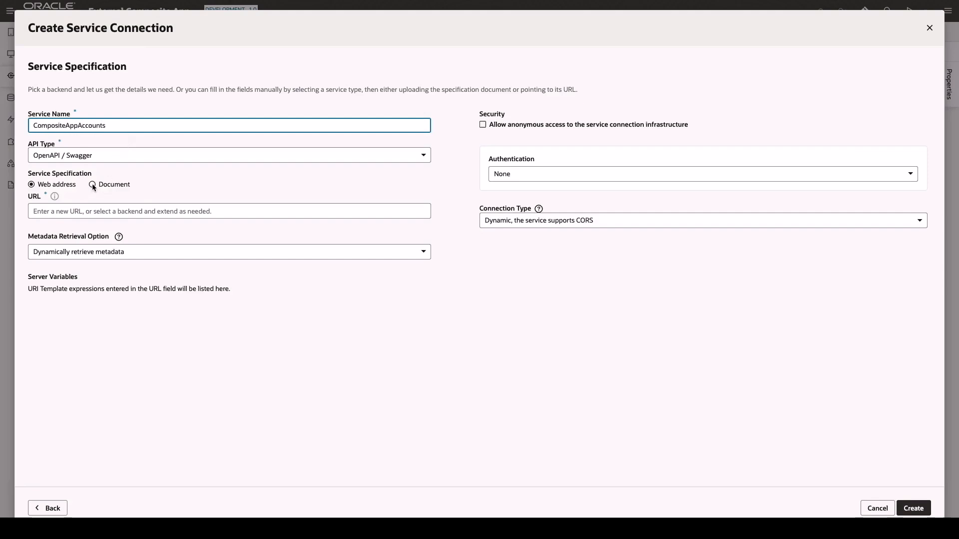
pyautogui.click(92, 185)
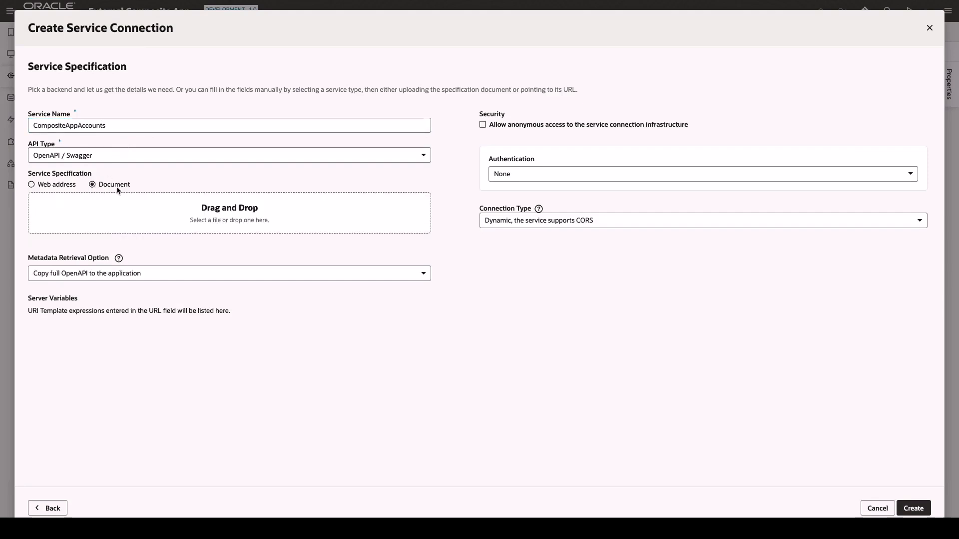
pyautogui.moveTo(958, 295); pyautogui.dragTo(239, 221)
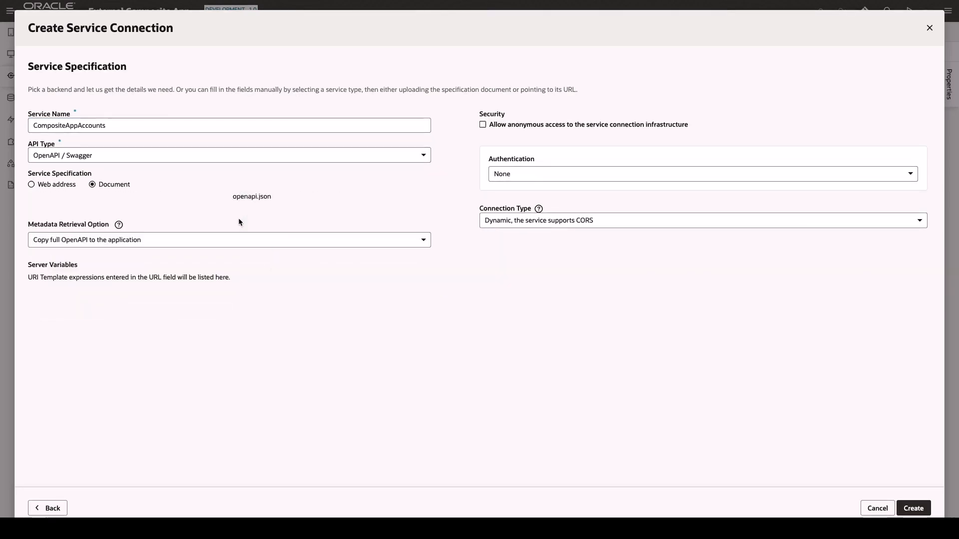
# Choose OAuth 2.0 Client Credentials authentication and paste in the client ID and secret.
pyautogui.click(511, 175)
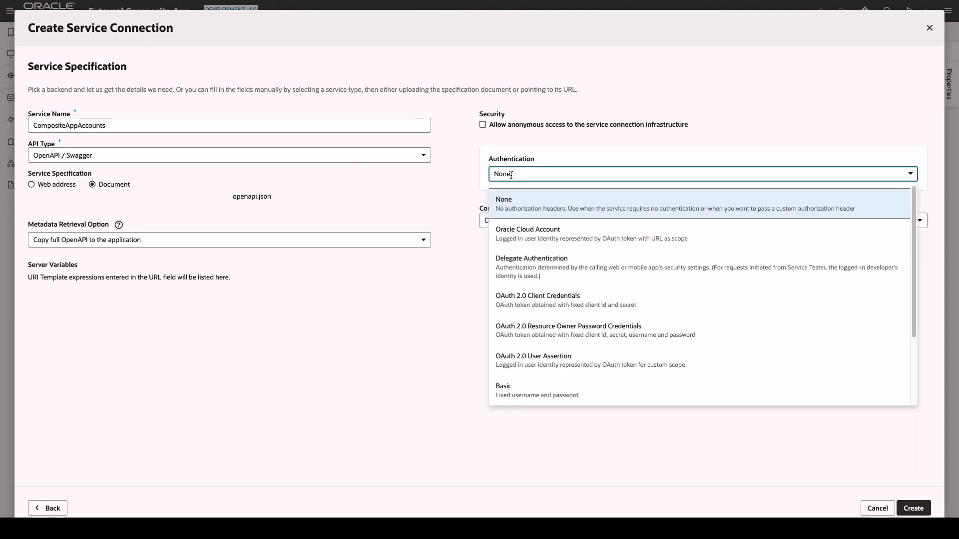
pyautogui.click(542, 304)
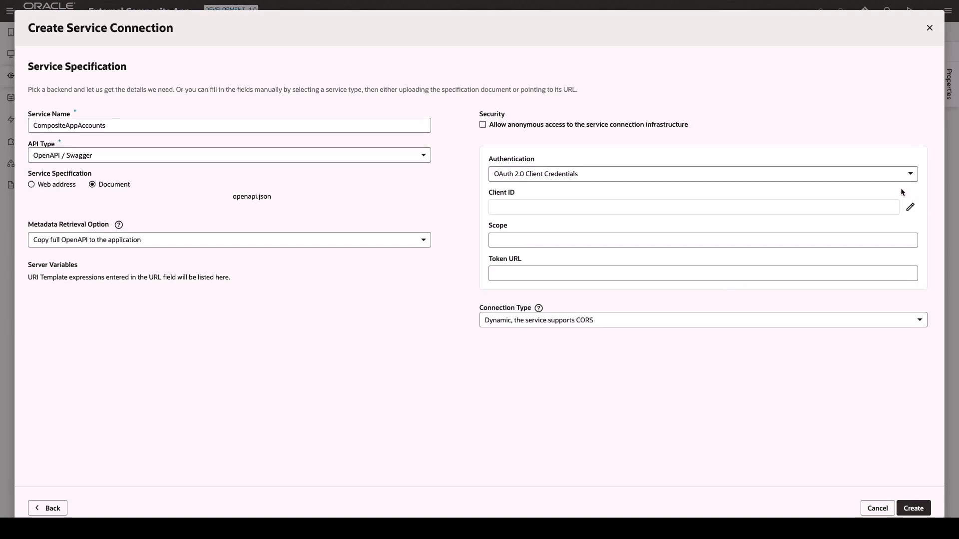
pyautogui.click(910, 206)
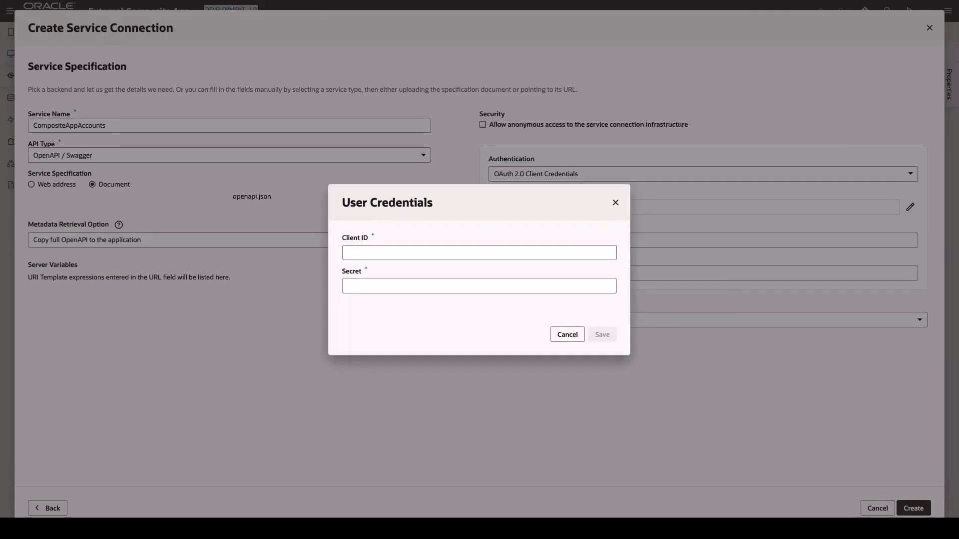
pyautogui.click(464, 252)
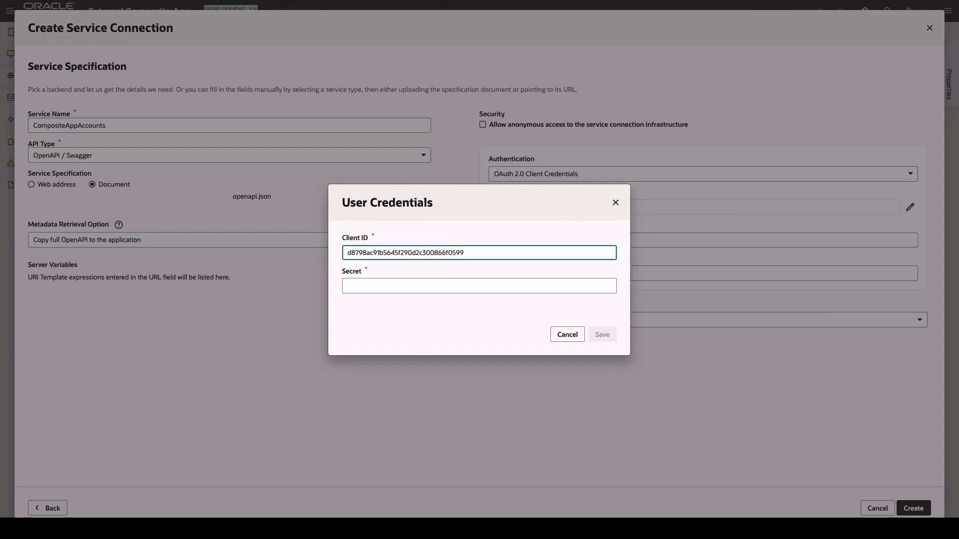
pyautogui.click(438, 284)
pyautogui.hotkey('ctrl', 'v')
pyautogui.click(600, 335)
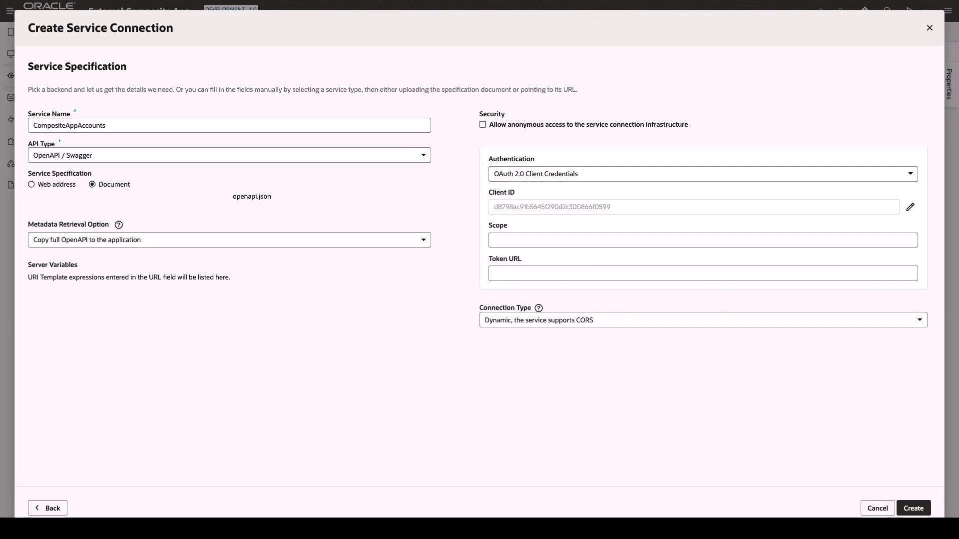
# Paste the OAuth scope and create the service connection.
pyautogui.click(510, 244)
pyautogui.write('https://yourintegration.oraclecloud.com:443urn:opc:resource:consumer:all')
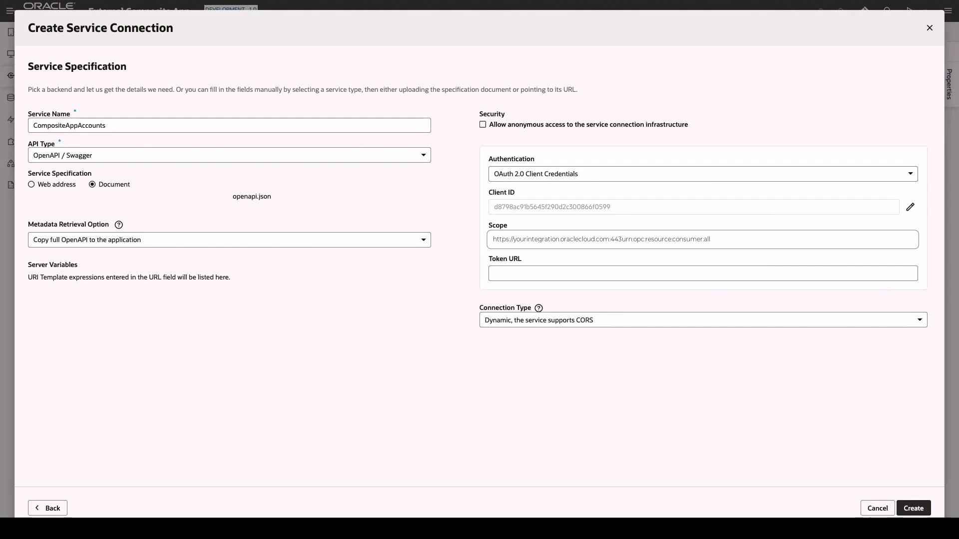
pyautogui.click(912, 508)
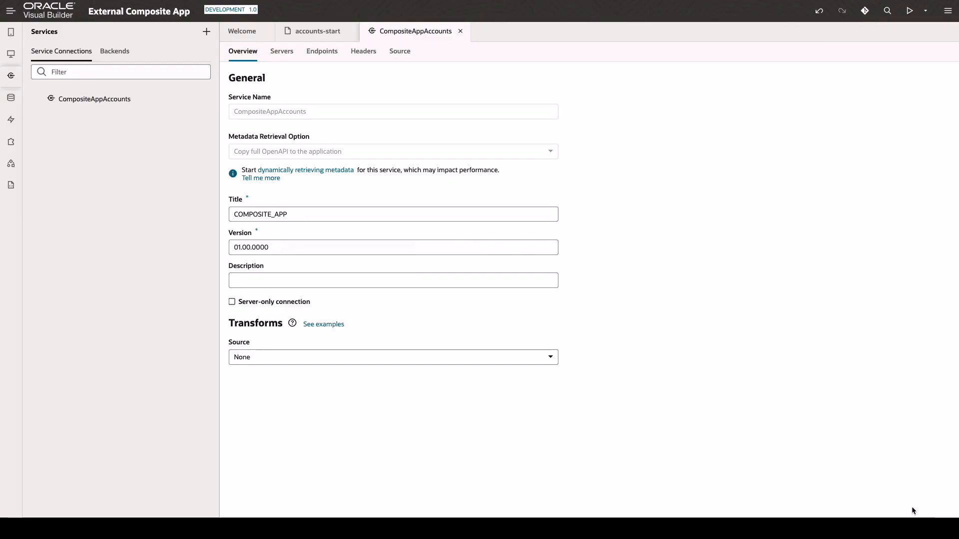
# On accounts-start, pick GET /accounts as the Accounts table's data source.
pyautogui.click(320, 33)
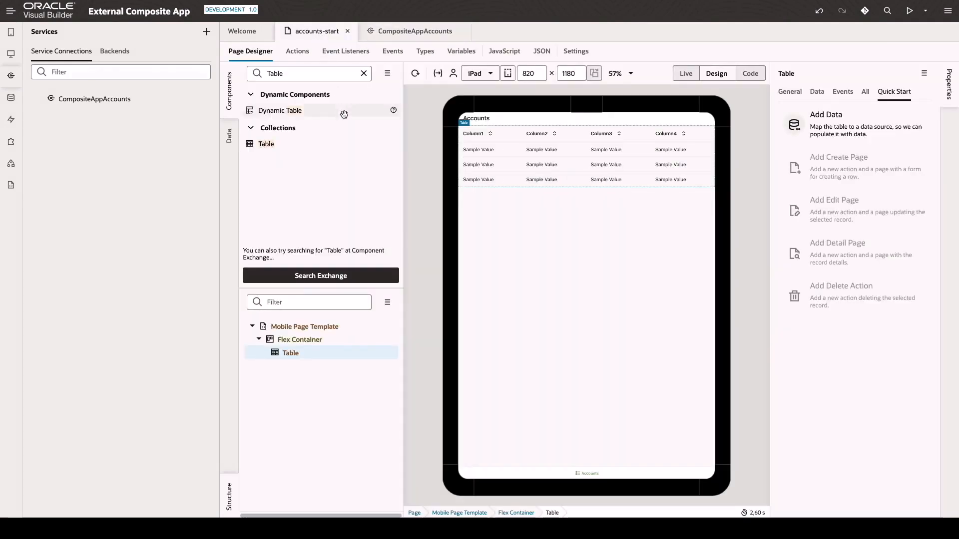
pyautogui.click(821, 129)
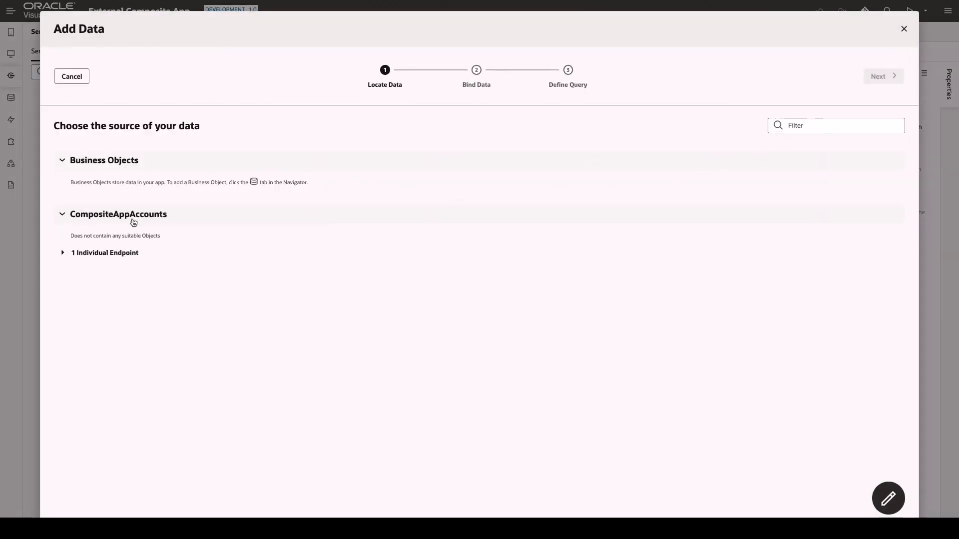
pyautogui.click(61, 256)
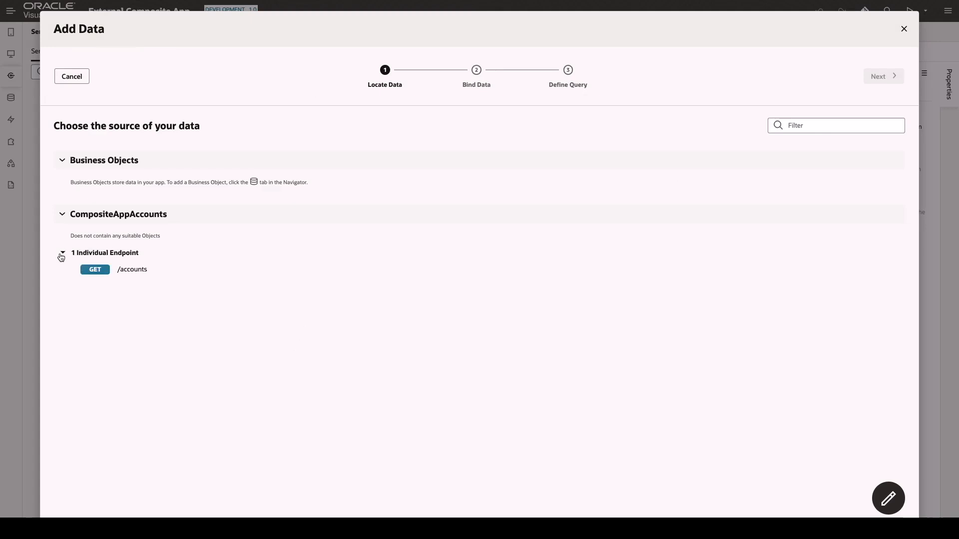
pyautogui.click(124, 271)
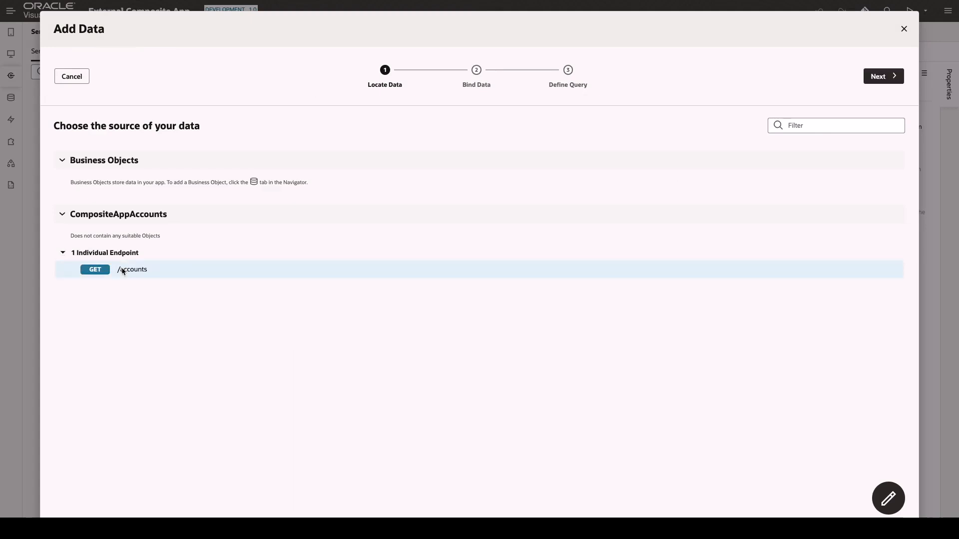
pyautogui.click(878, 77)
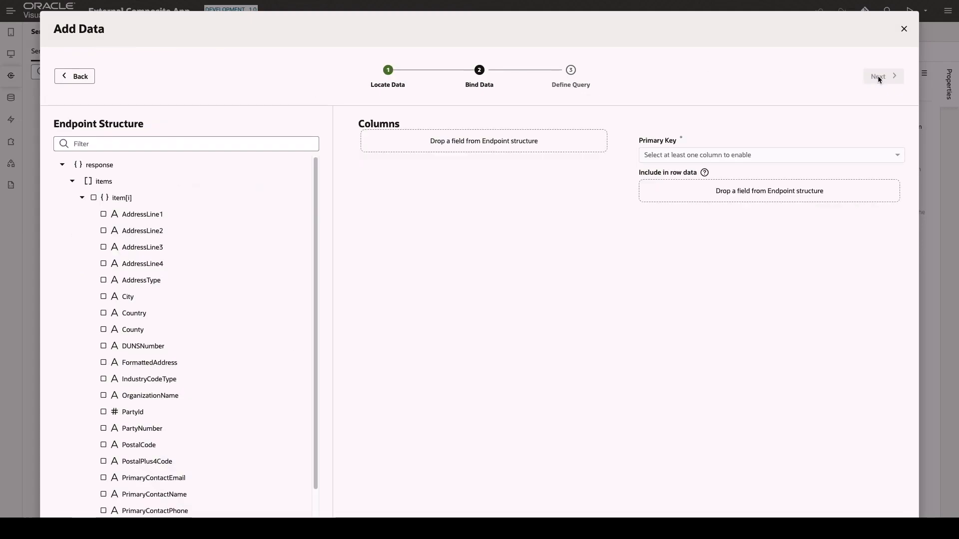
# Add OrganizationName, AddressLine1 and Country columns, key them by PartyNumber, and finish.
pyautogui.moveTo(159, 398); pyautogui.dragTo(454, 162)
pyautogui.moveTo(145, 215); pyautogui.dragTo(431, 179)
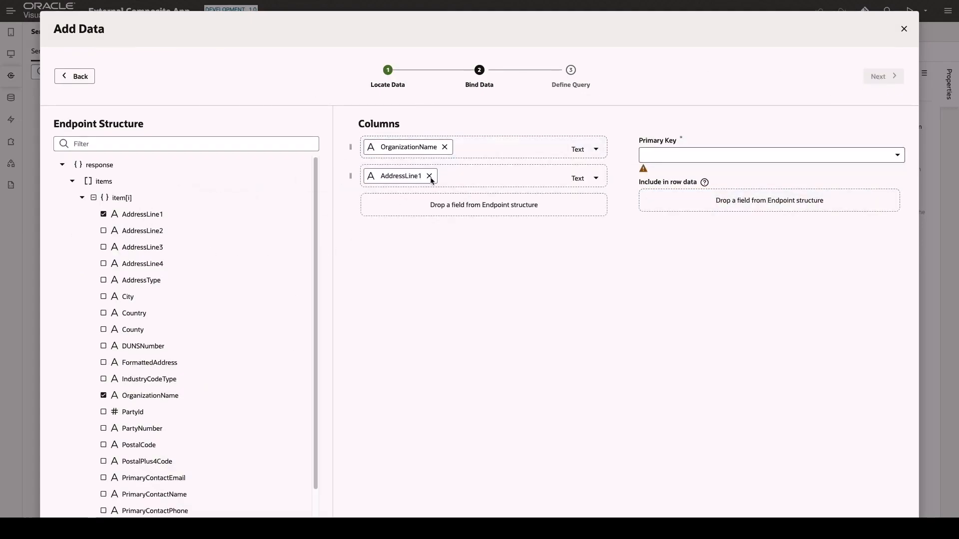
pyautogui.moveTo(134, 314); pyautogui.dragTo(484, 205)
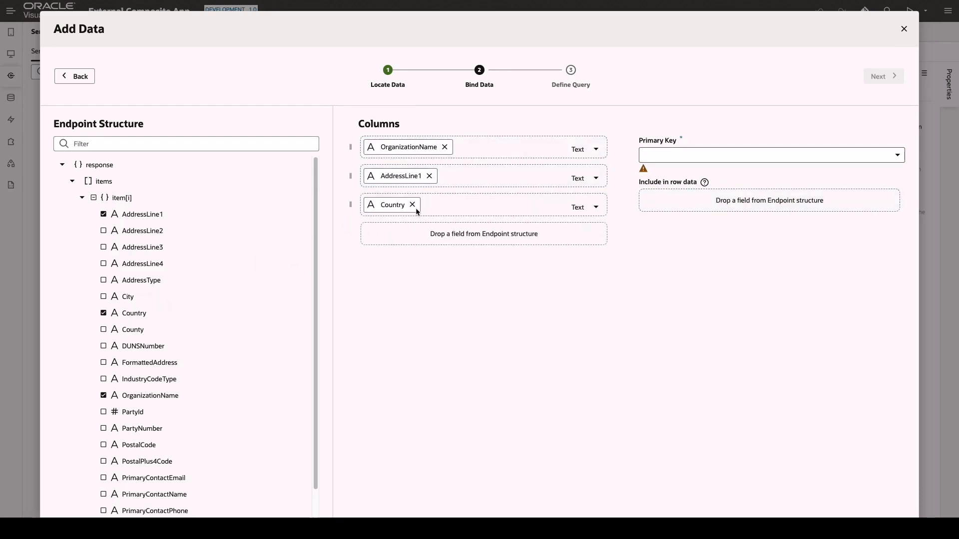
pyautogui.click(669, 155)
pyautogui.scroll(-1, 707, 284)
pyautogui.scroll(-5, 706, 286)
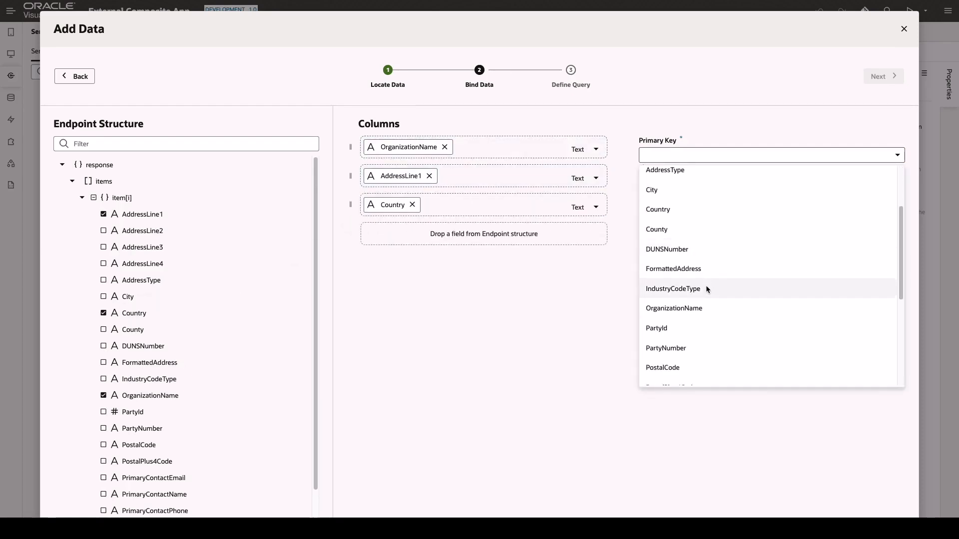
pyautogui.click(673, 321)
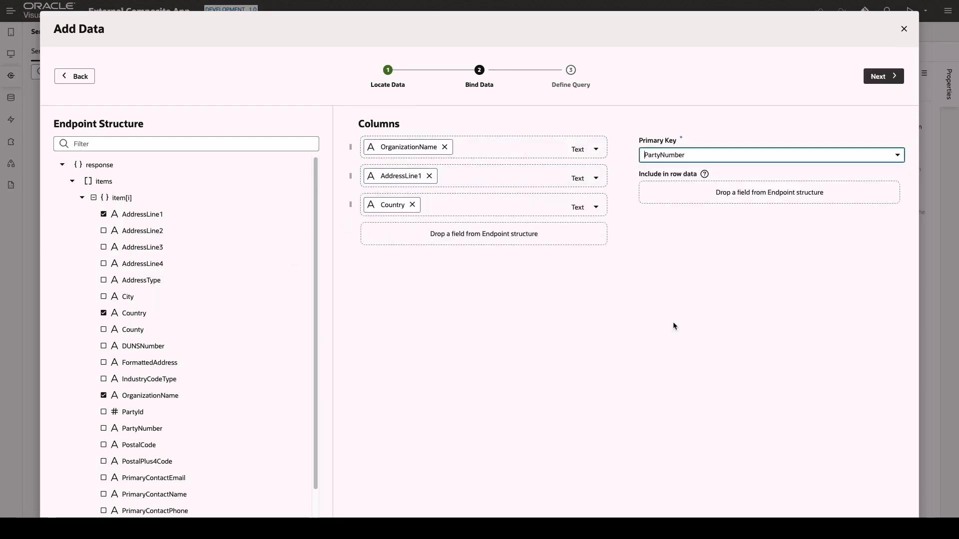
pyautogui.click(880, 77)
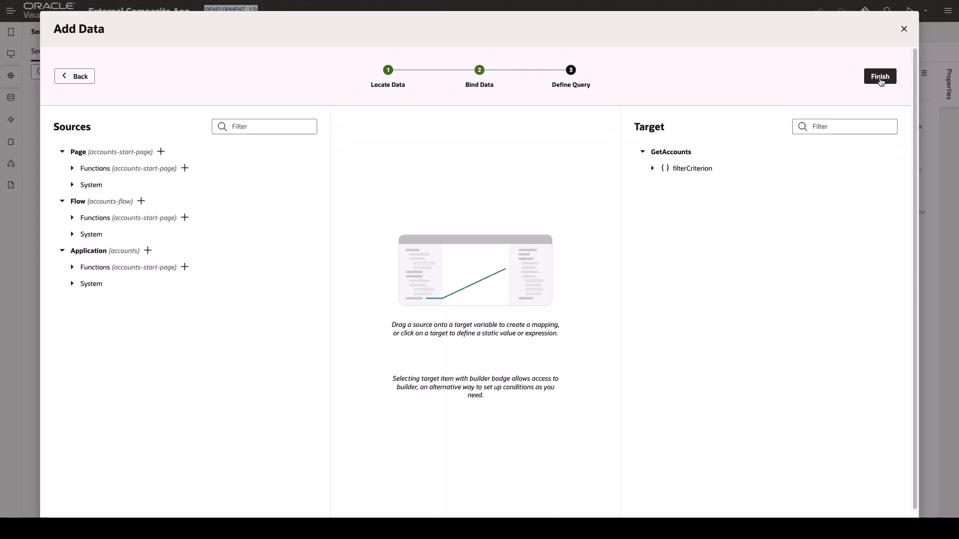
pyautogui.click(880, 77)
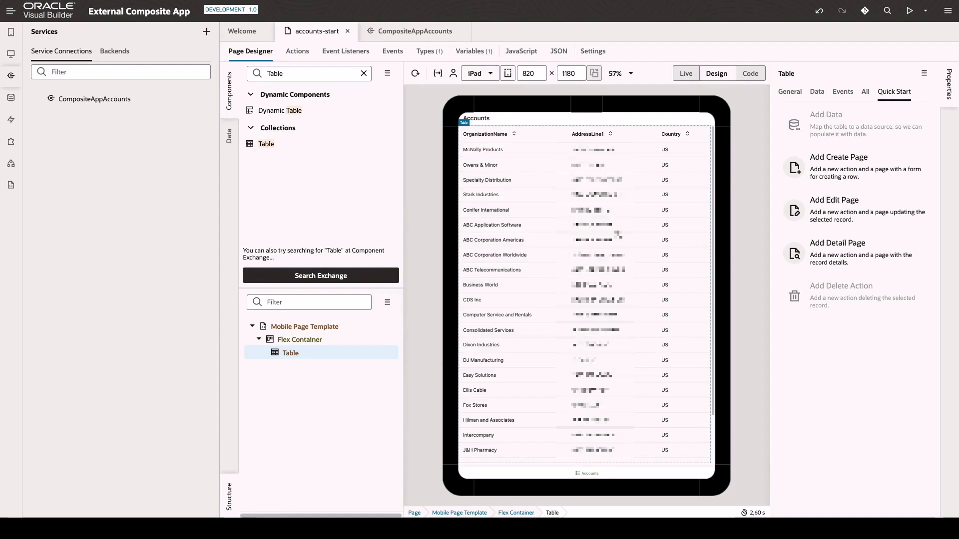
# Build a detail page from GET /accounts/{partyNumber} showing OrganizationName, City, County and OrdersCount.
pyautogui.click(821, 255)
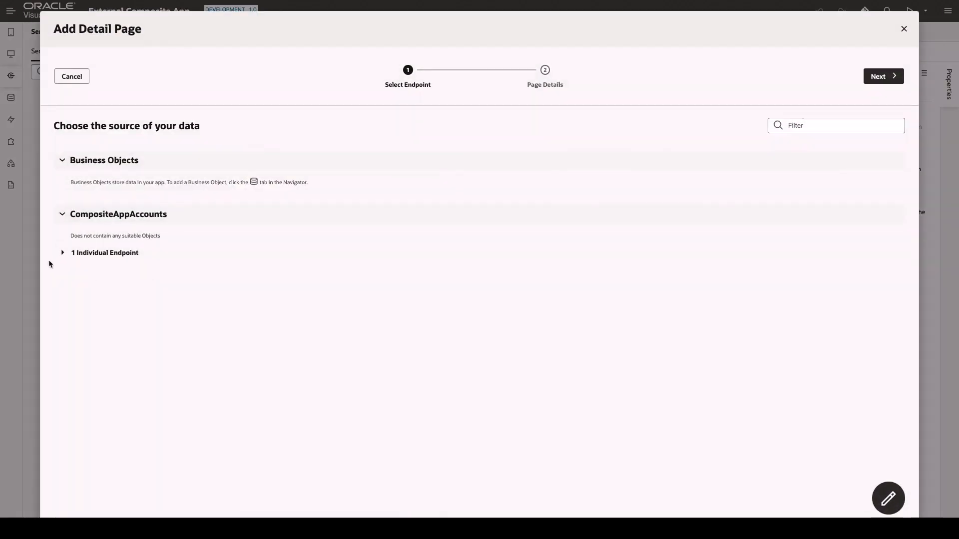
pyautogui.click(62, 253)
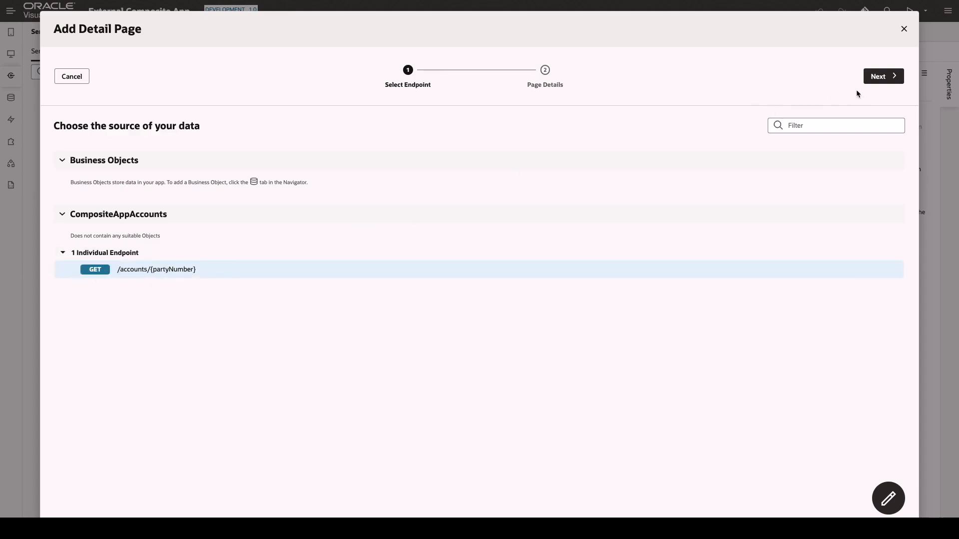
pyautogui.click(875, 76)
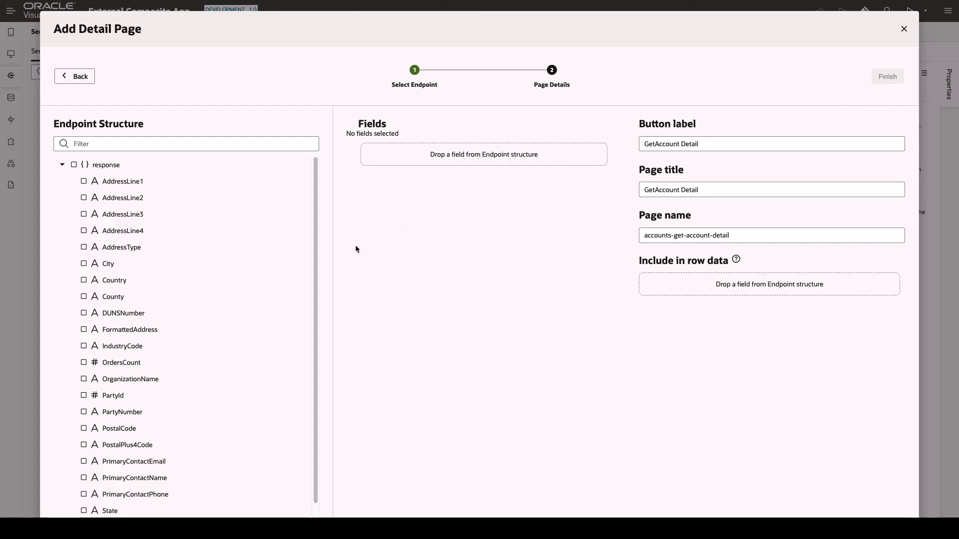
pyautogui.moveTo(153, 380); pyautogui.dragTo(453, 156)
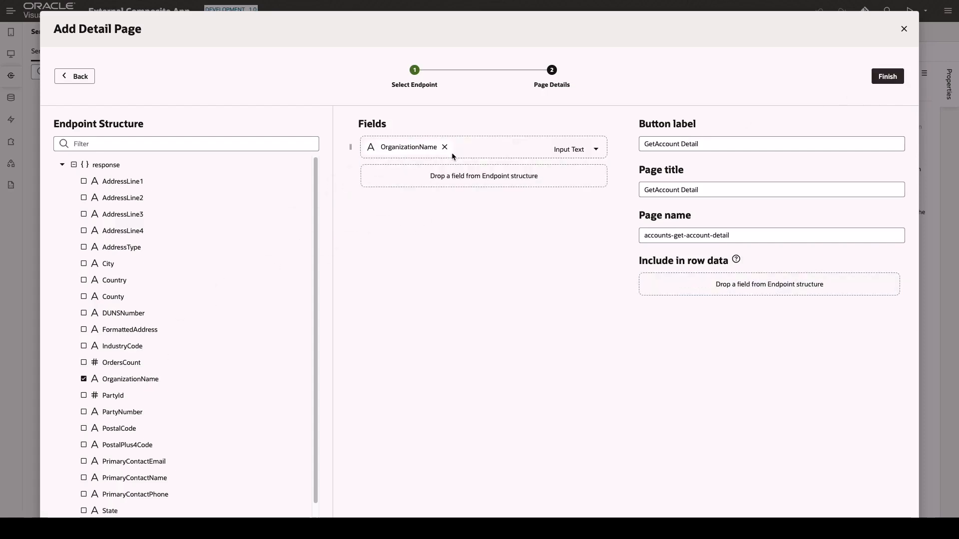
pyautogui.moveTo(108, 264); pyautogui.dragTo(410, 178)
pyautogui.moveTo(130, 298); pyautogui.dragTo(402, 210)
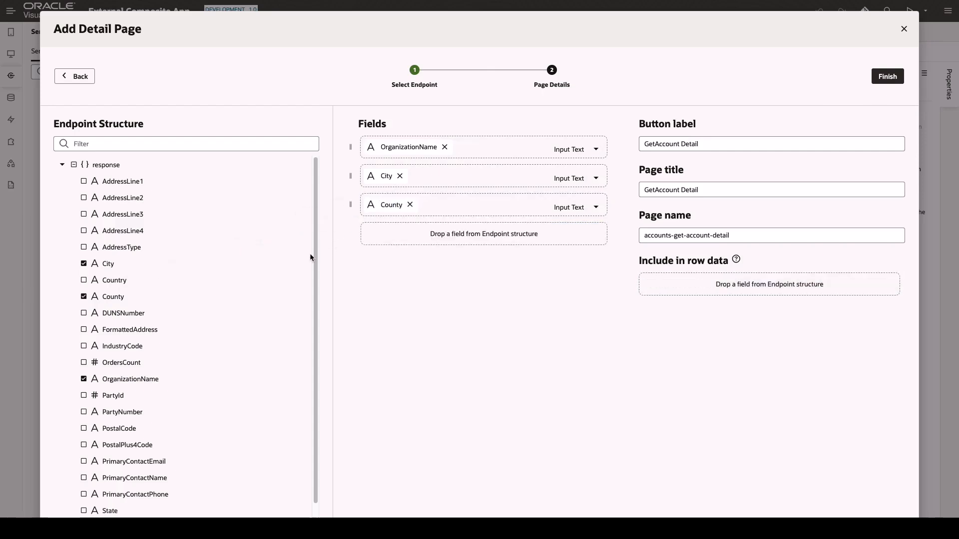
pyautogui.moveTo(116, 364); pyautogui.dragTo(437, 238)
# Label the detail button 'Details', set the page title and page name, then finish.
pyautogui.click(641, 144)
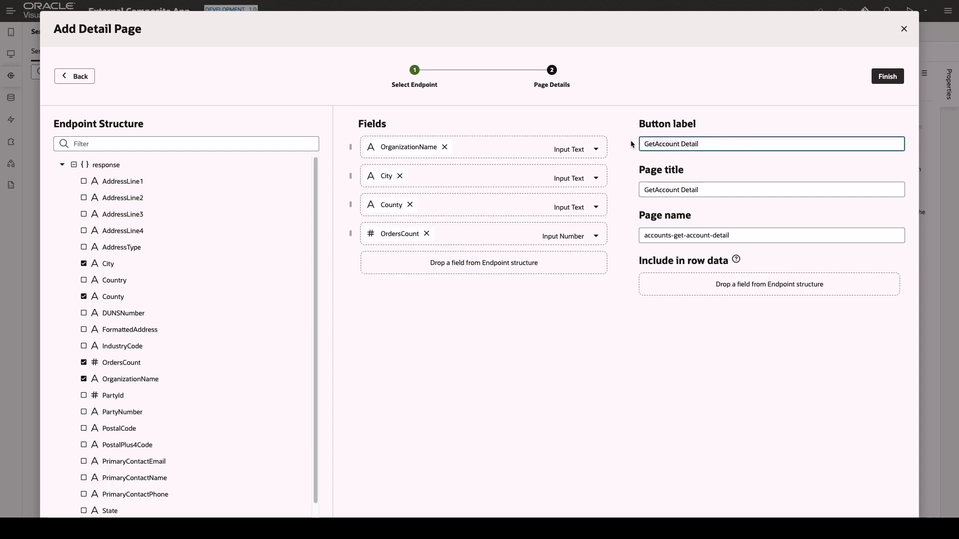
pyautogui.hotkey('ctrl', 'a')
pyautogui.write('Details')
pyautogui.click(713, 190)
pyautogui.hotkey('ctrl', 'a')
pyautogui.write('A')
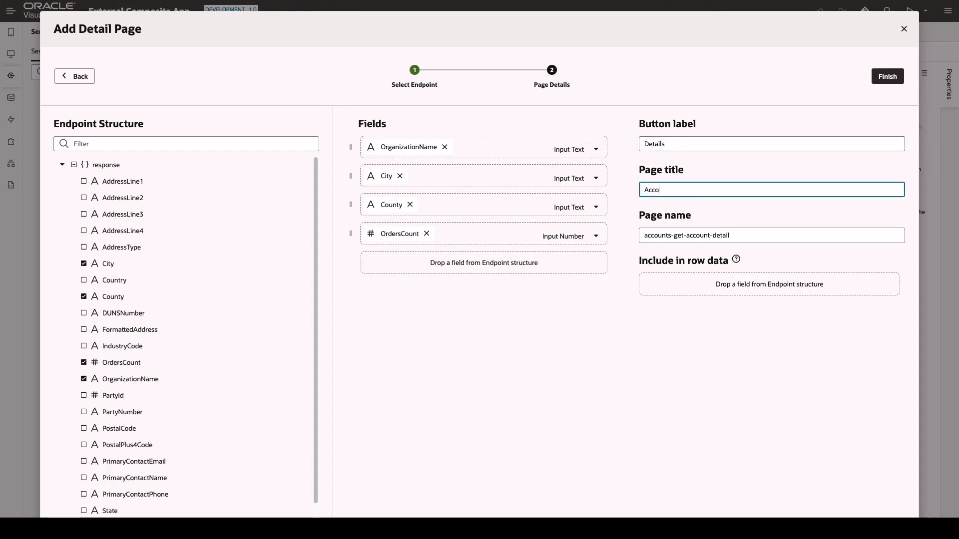
pyautogui.click(740, 234)
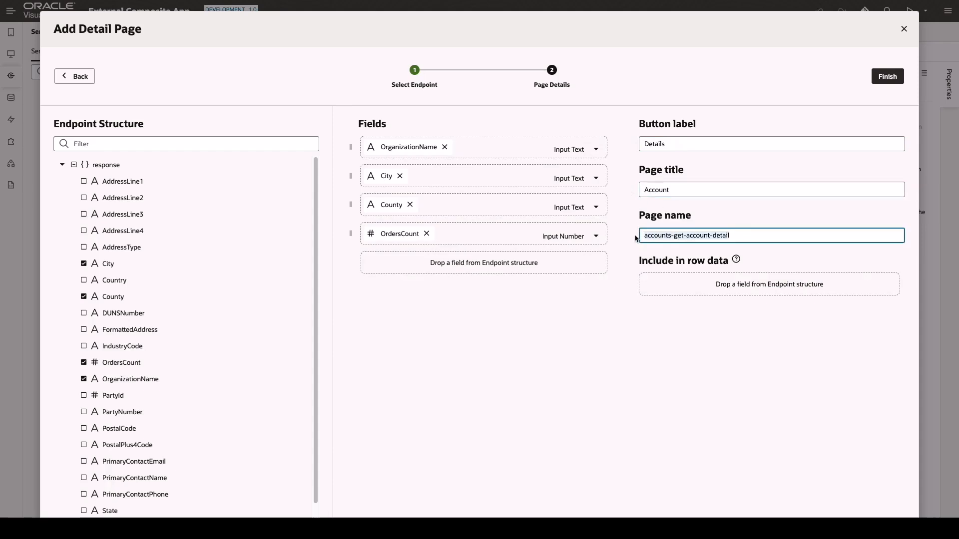
pyautogui.write('Accounts-De')
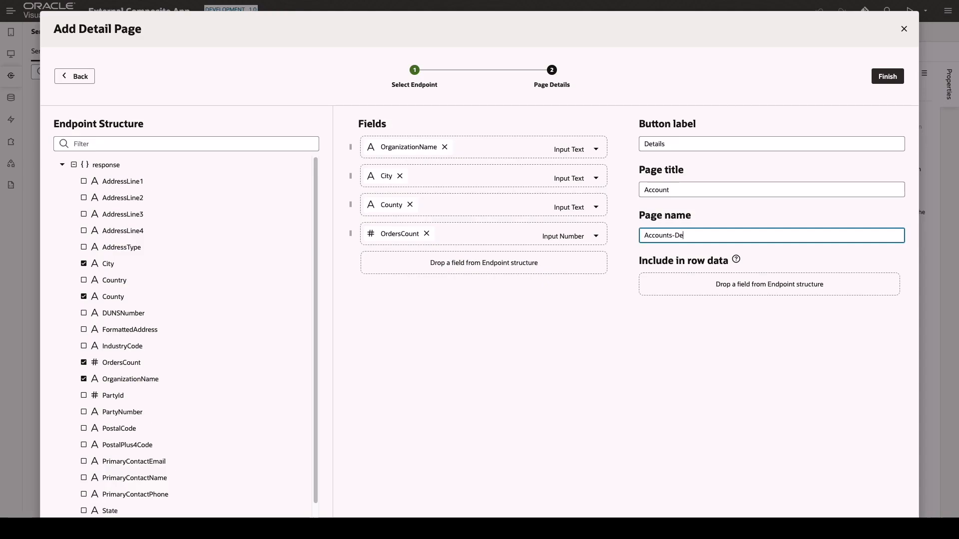
pyautogui.click(887, 76)
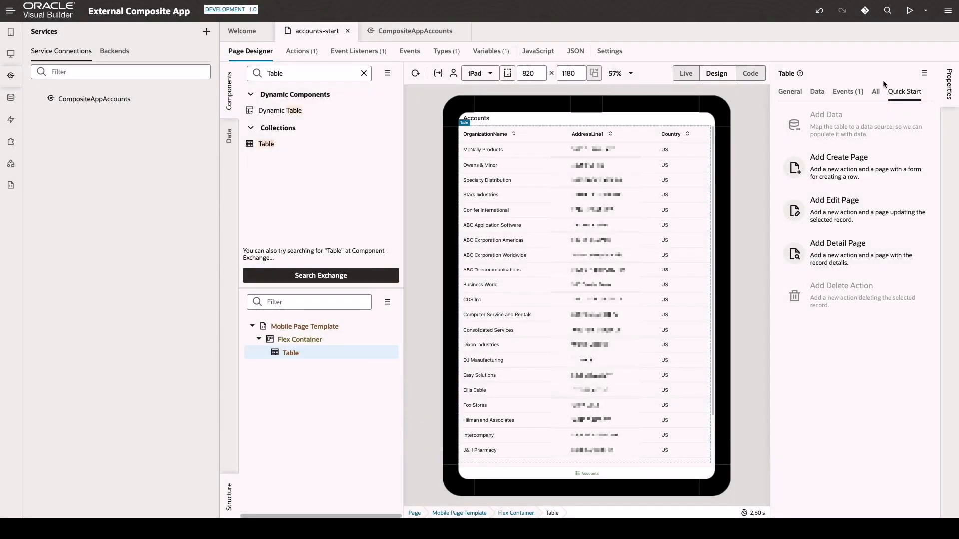
# Run the app and open the Business World and ABC Corporation Americas details, returning each time.
pyautogui.click(909, 11)
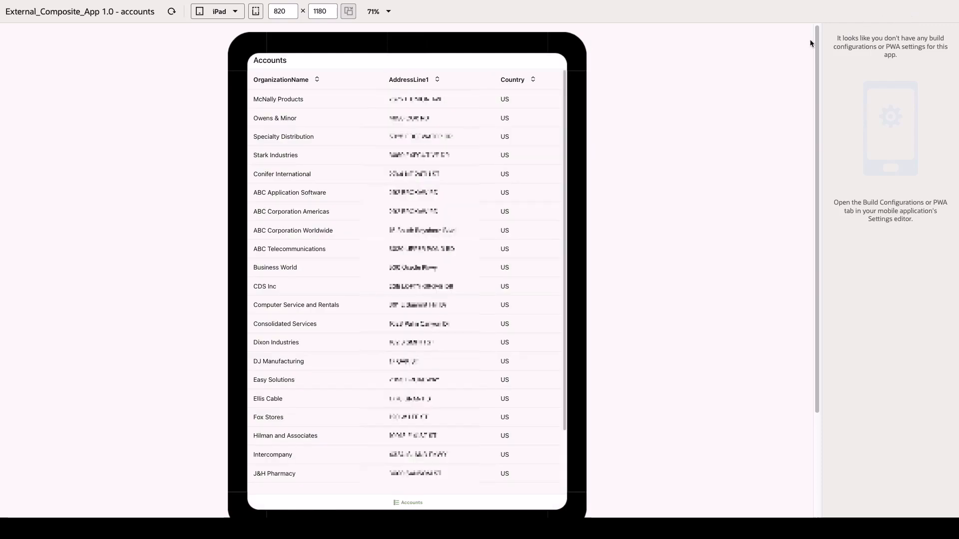
pyautogui.click(264, 270)
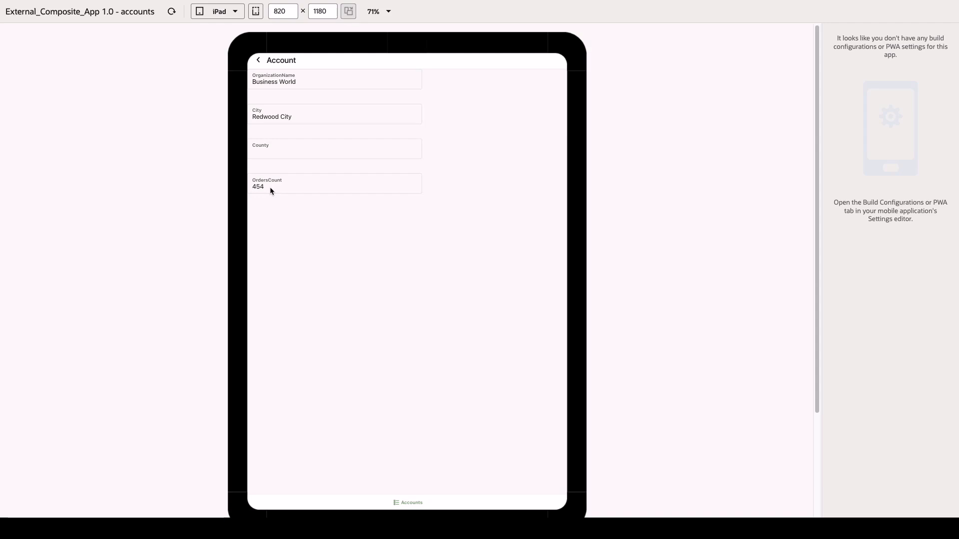
pyautogui.click(259, 61)
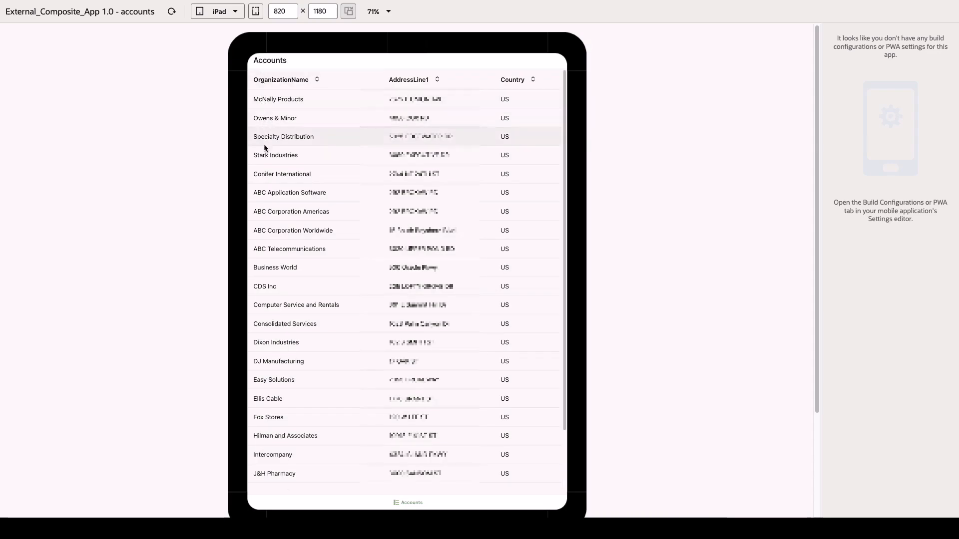
pyautogui.click(288, 211)
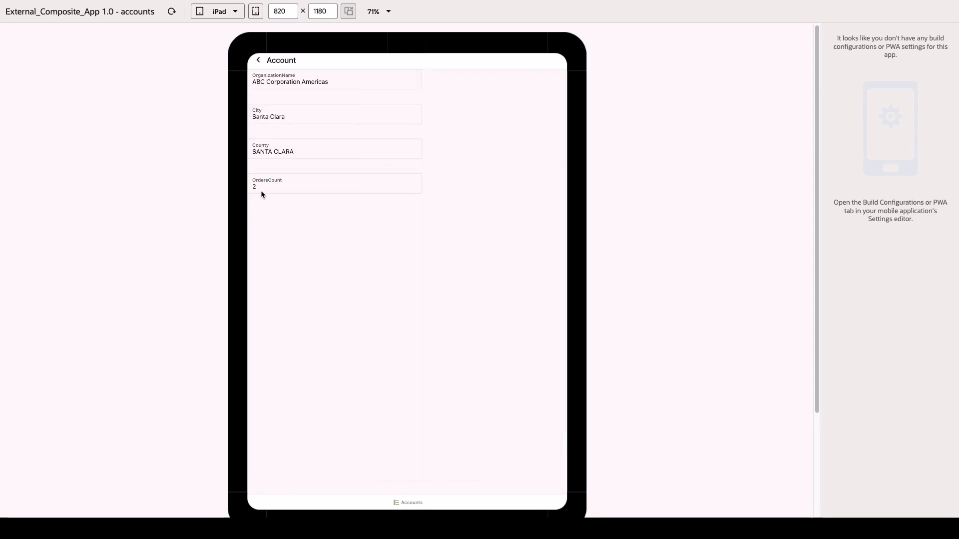
pyautogui.click(258, 60)
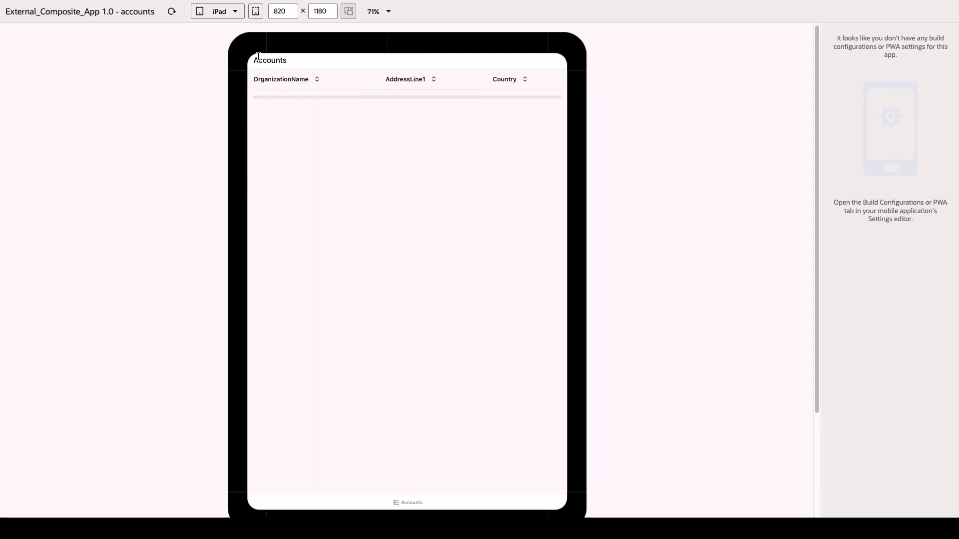